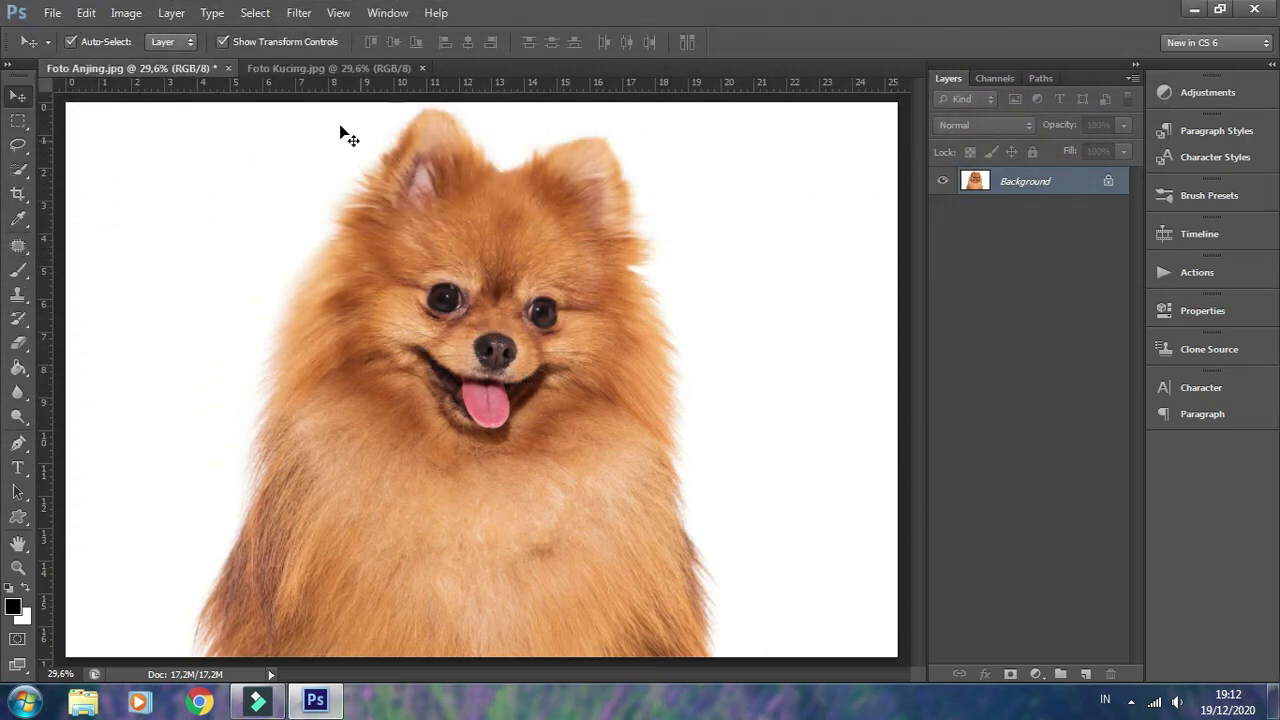
# Check the Pomeranian photo's image size (2000 px high, 300 resolution) and leave it unchanged
pyautogui.click(273, 69)
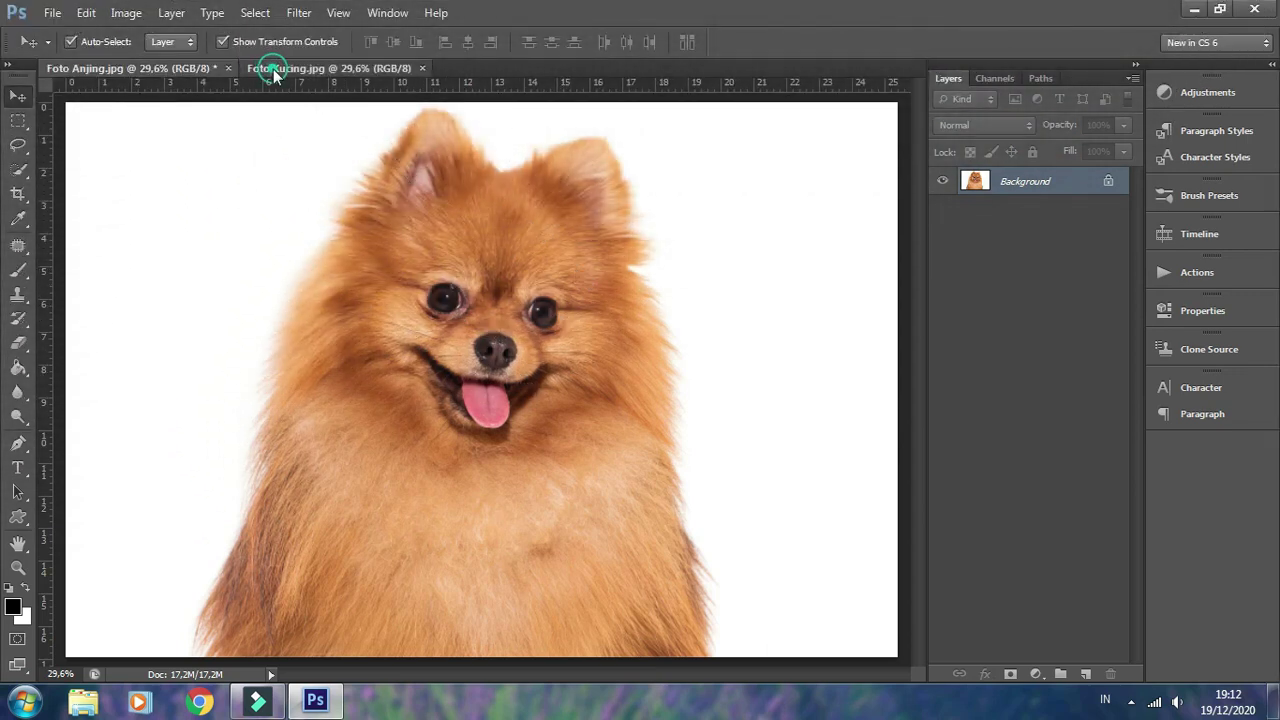
pyautogui.click(182, 67)
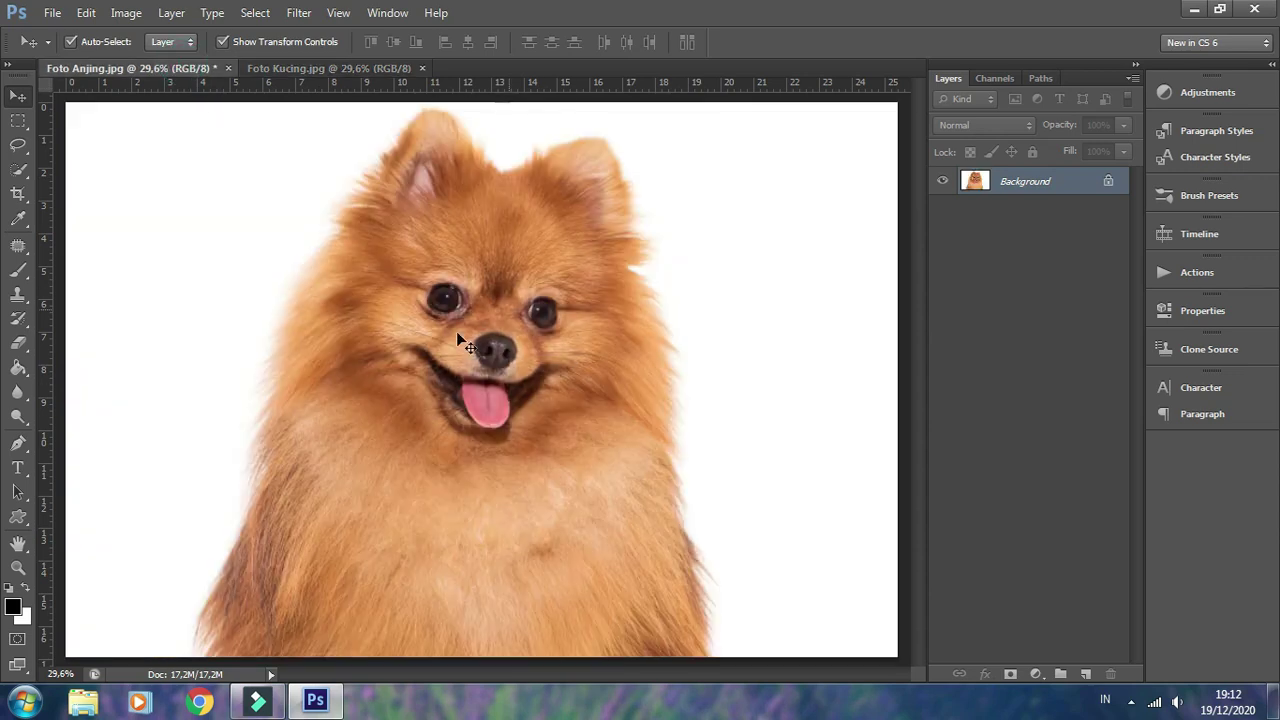
pyautogui.click(125, 12)
pyautogui.click(160, 134)
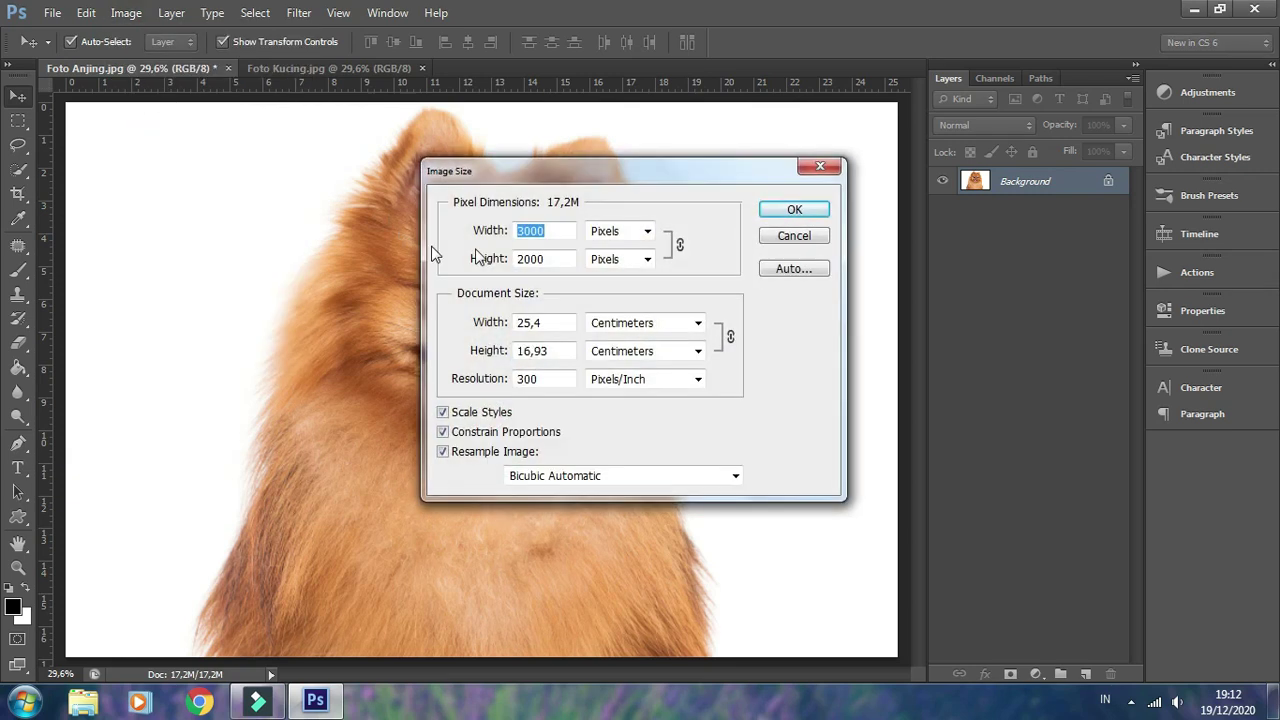
pyautogui.doubleClick(543, 231)
pyautogui.doubleClick(556, 258)
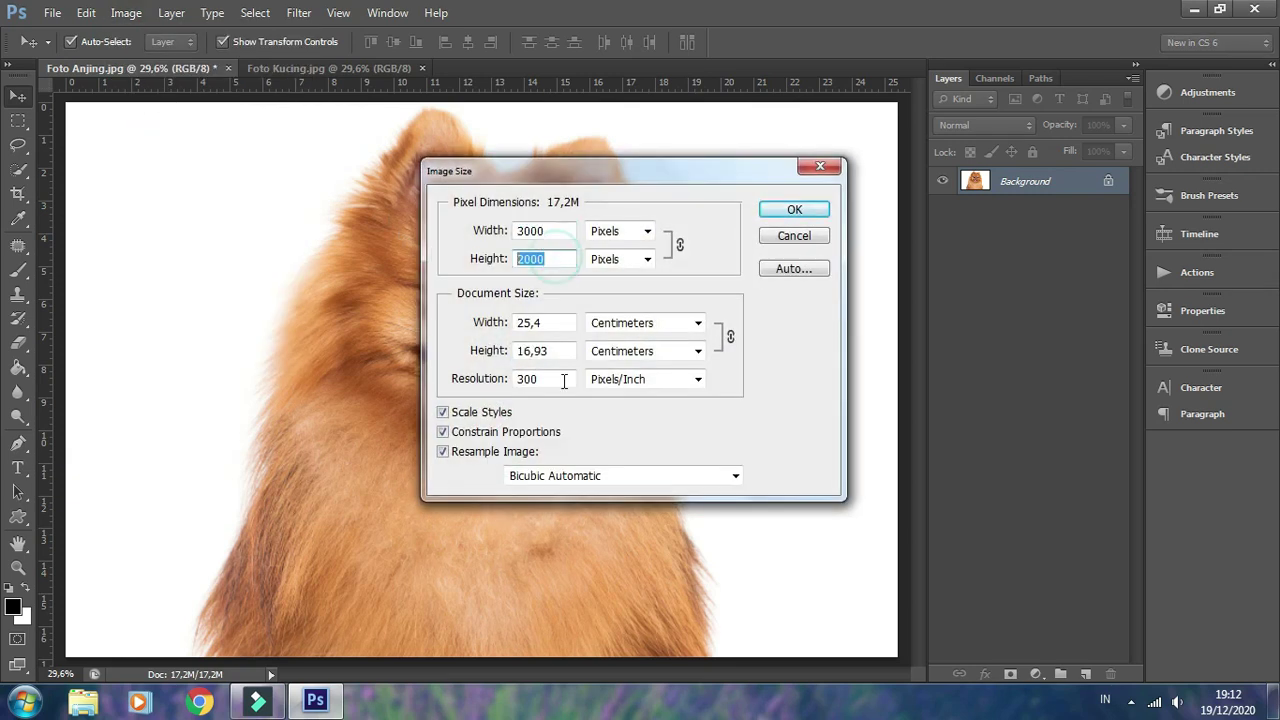
pyautogui.doubleClick(560, 379)
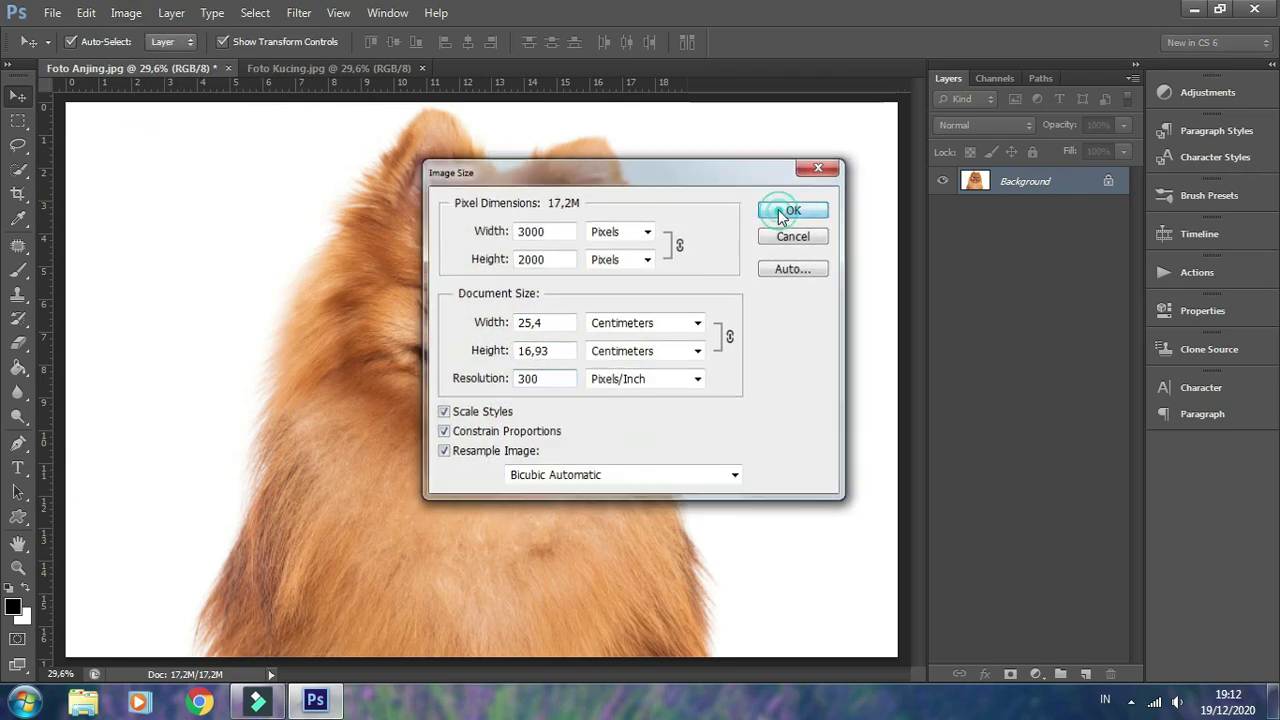
pyautogui.click(794, 210)
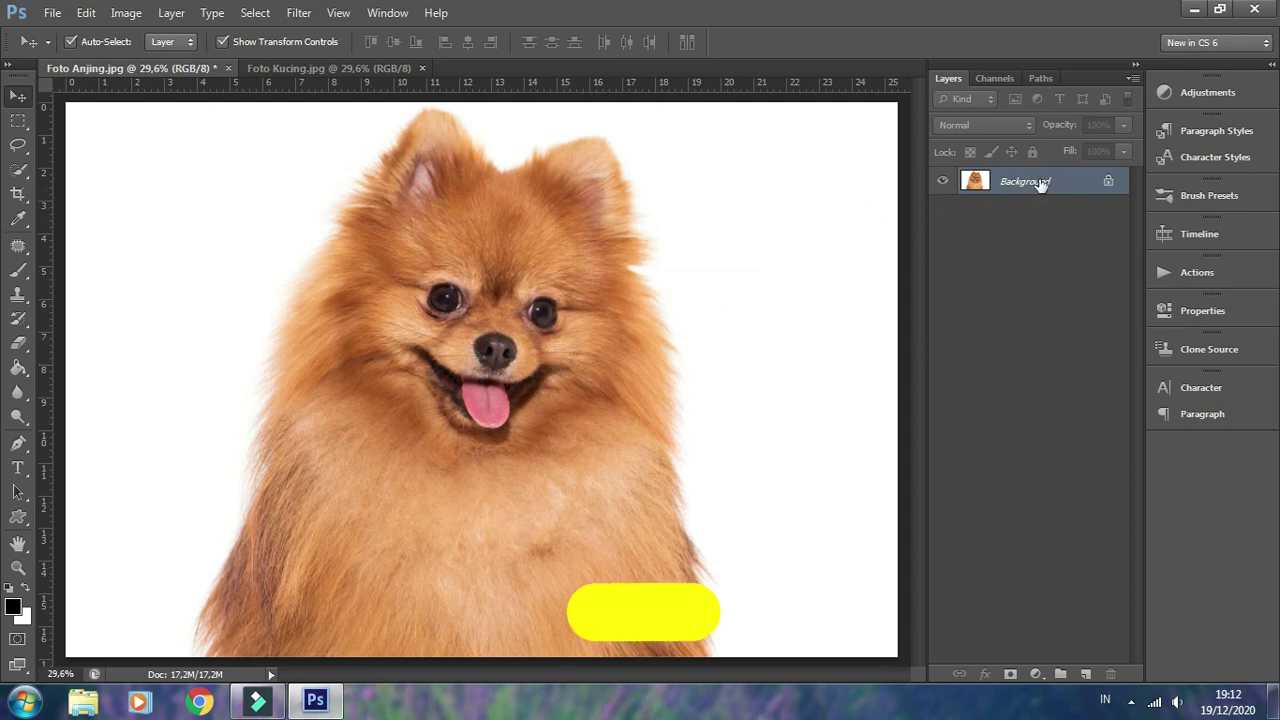
# Convert the Background layer to a smart object and duplicate it with Ctrl+J
pyautogui.rightClick(1070, 187)
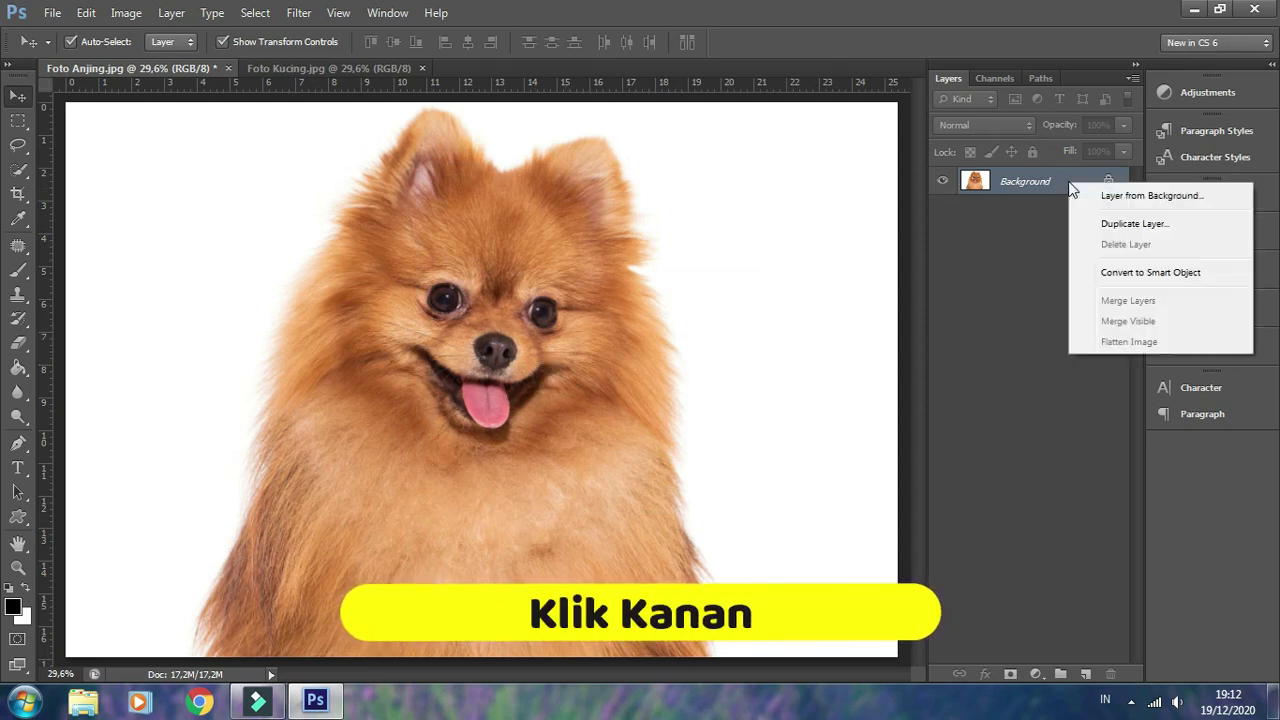
pyautogui.click(1122, 270)
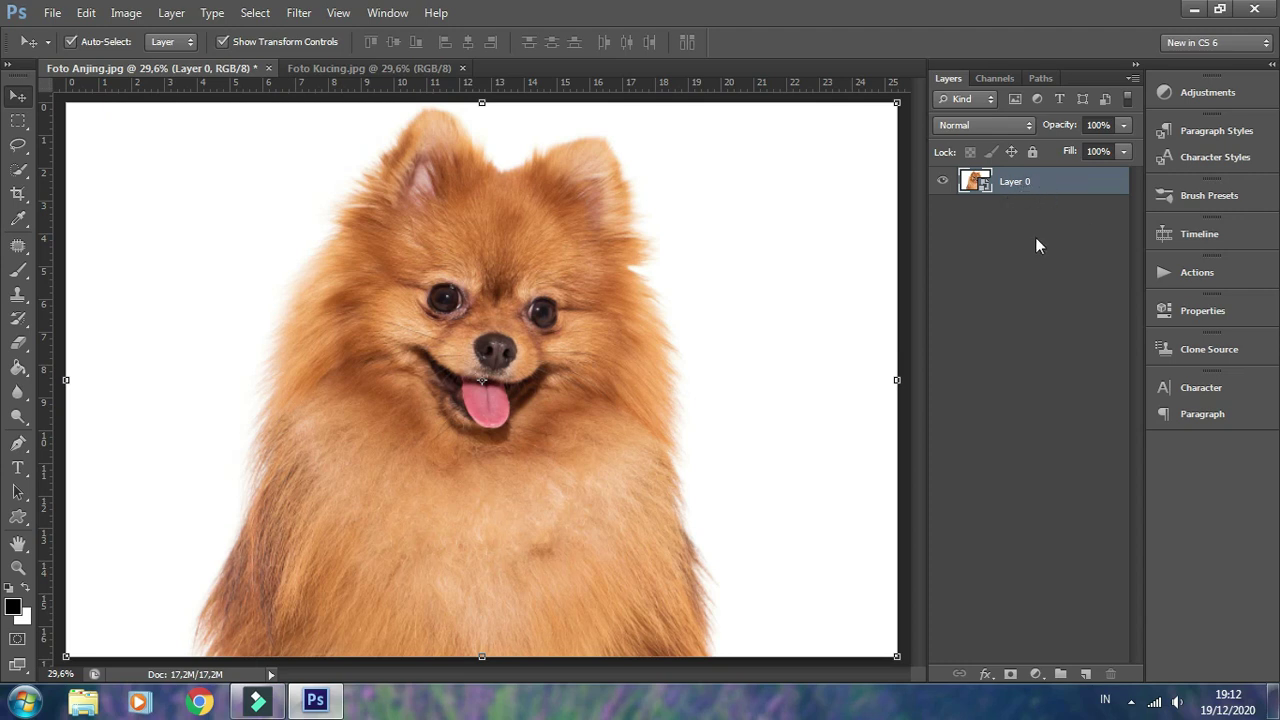
pyautogui.hotkey('ctrl', 'j')
pyautogui.hotkey('ctrl', 'j')
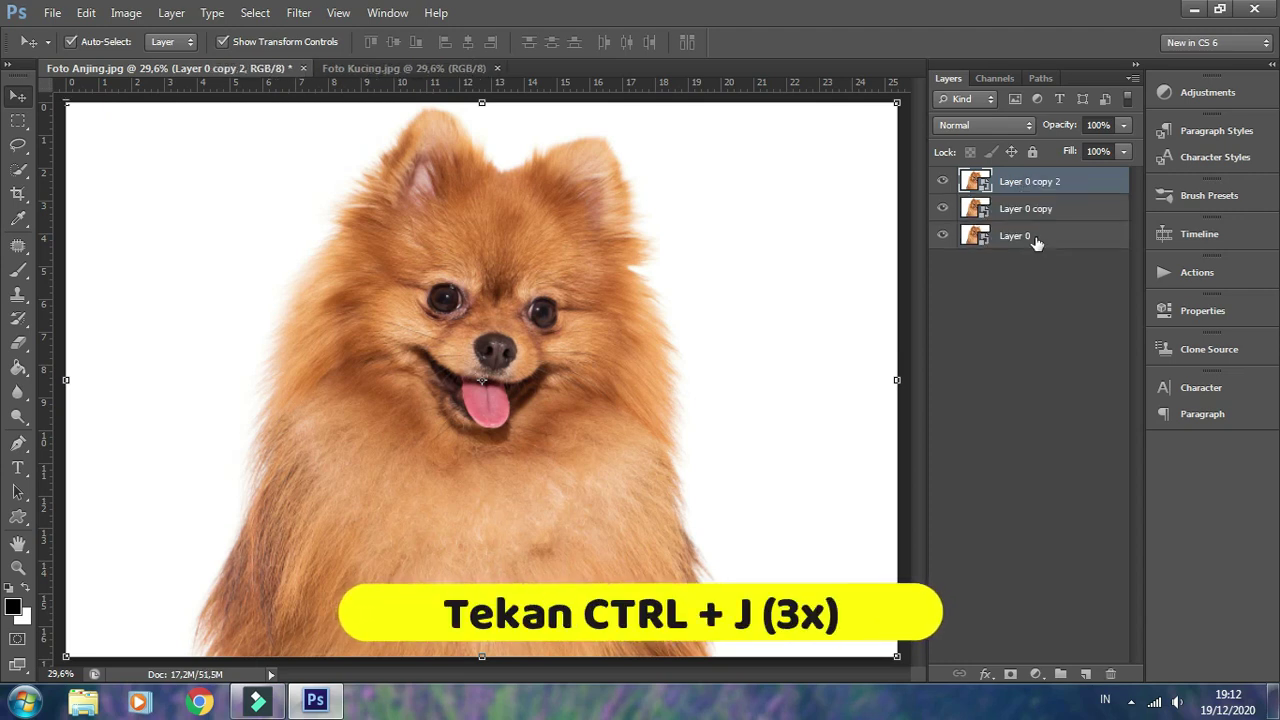
pyautogui.hotkey('ctrl', 'j')
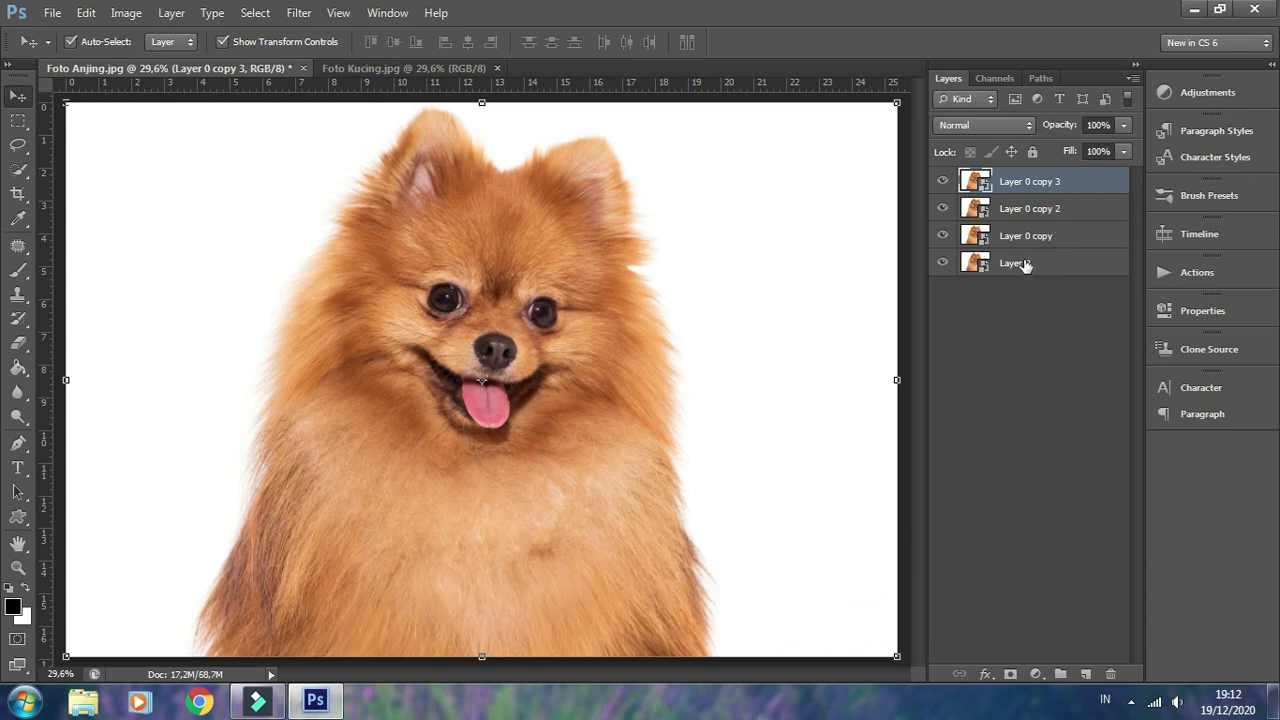
# Rename the bottom two layers Base and Image
pyautogui.click(1024, 264)
pyautogui.doubleClick(1015, 262)
pyautogui.write('Bas')
pyautogui.click(1050, 236)
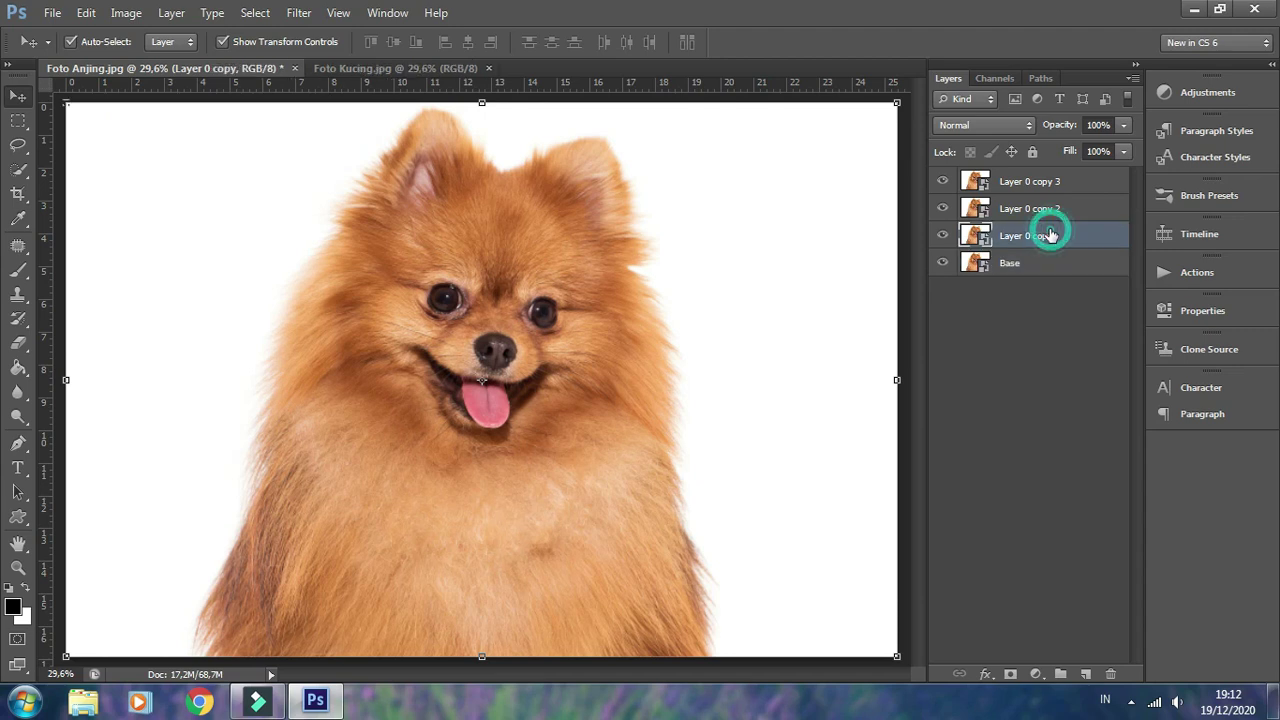
pyautogui.doubleClick(1024, 238)
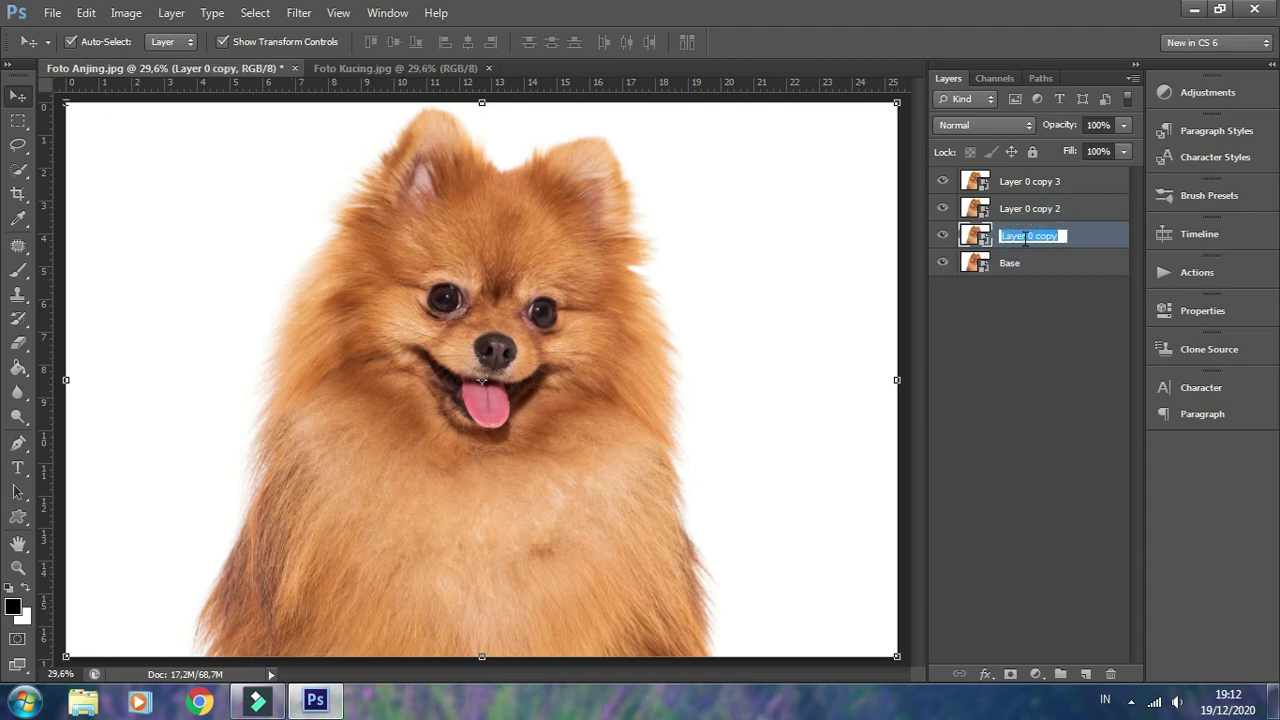
pyautogui.write('Im')
pyautogui.click(1054, 212)
# Rename the top layers Outline and High Pass, hide both, and select Image
pyautogui.doubleClick(1022, 207)
pyautogui.write('Outline')
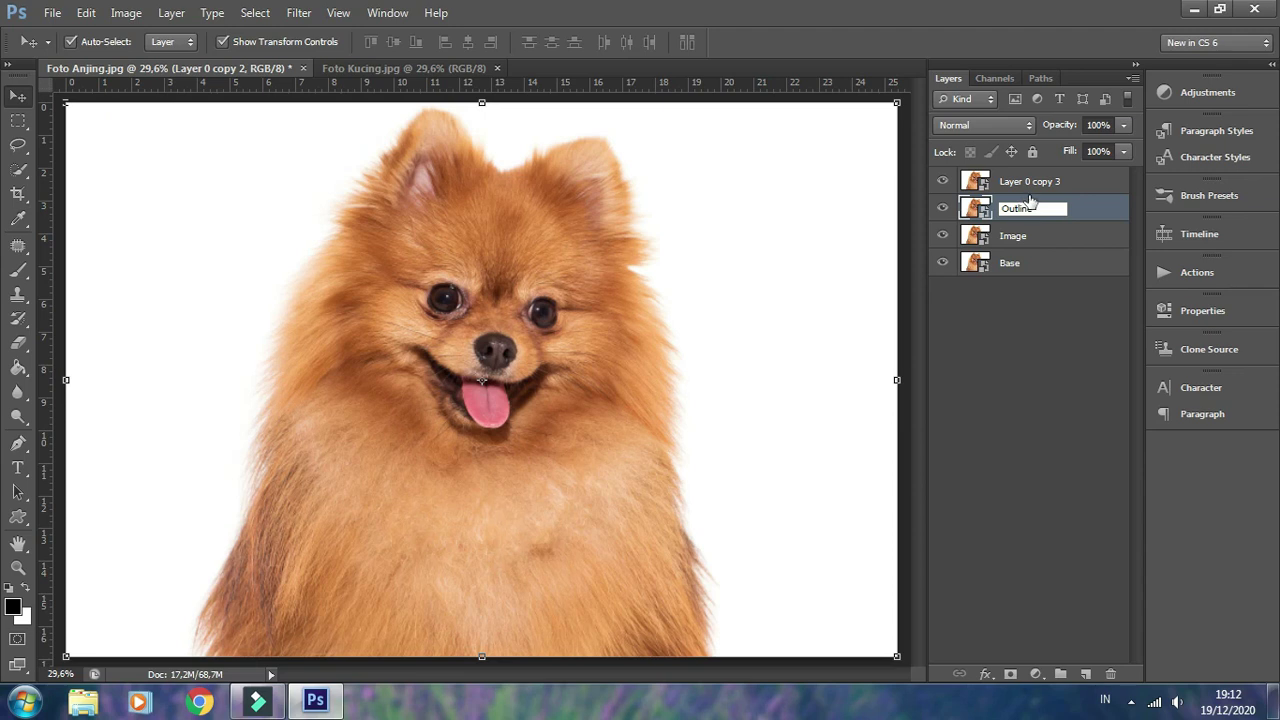
pyautogui.click(1045, 182)
pyautogui.doubleClick(1033, 181)
pyautogui.write('High Pass')
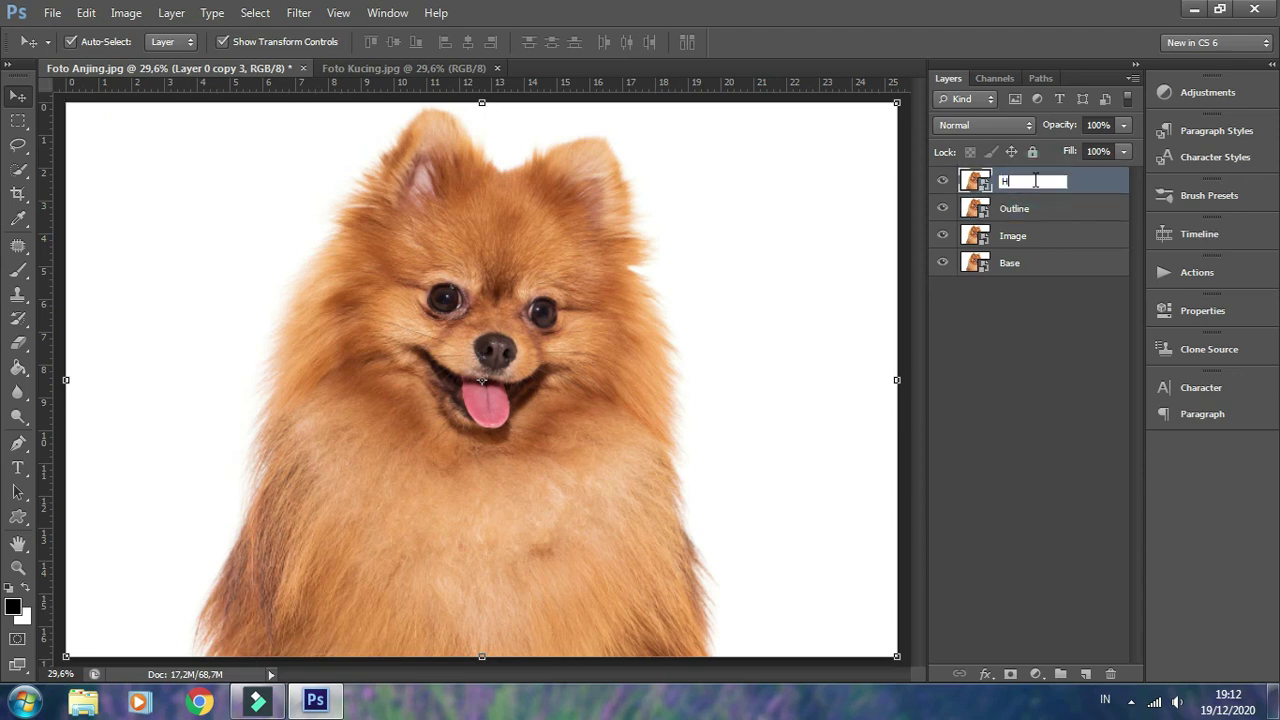
pyautogui.click(1088, 190)
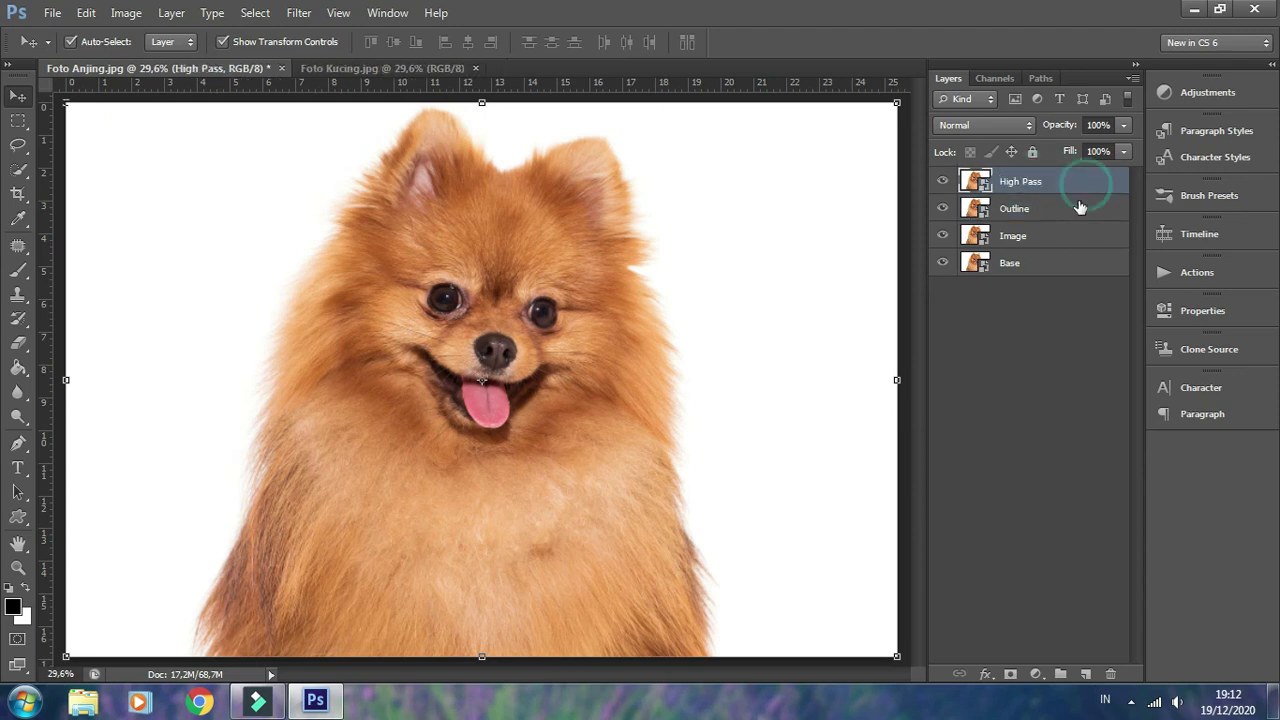
pyautogui.click(942, 181)
pyautogui.click(942, 208)
pyautogui.click(1045, 236)
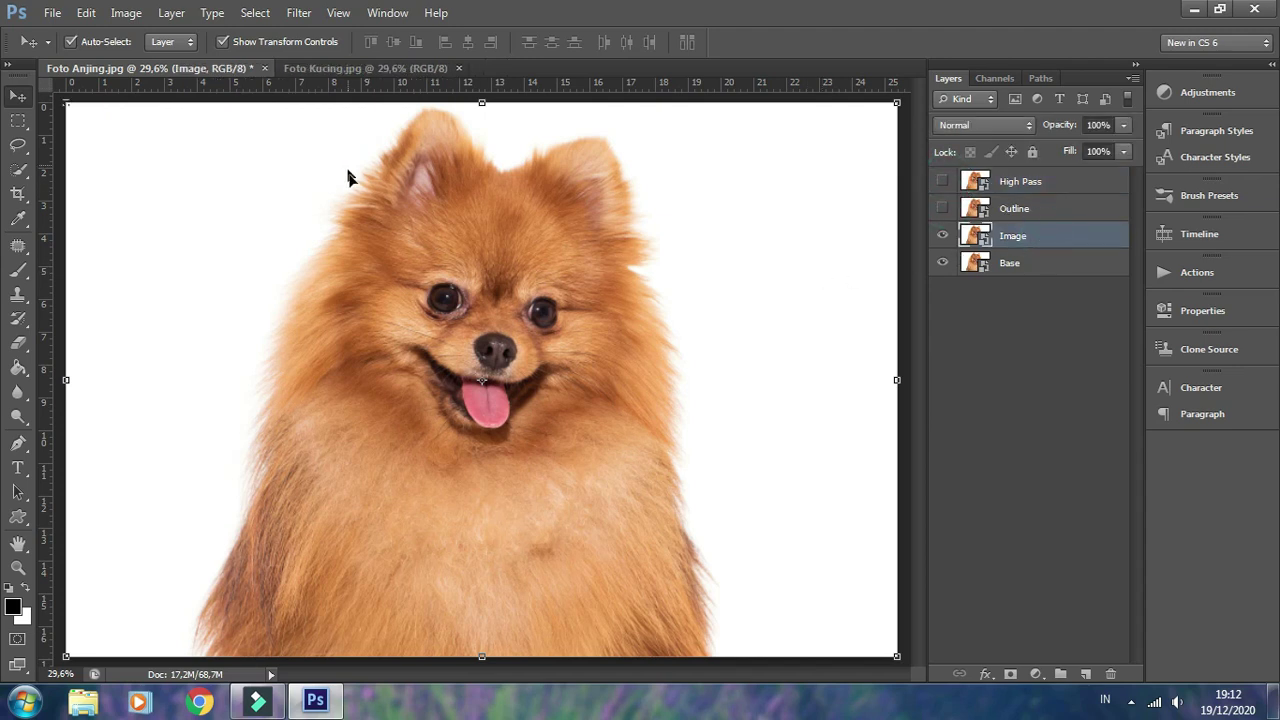
# Apply Poster Edges from the Filter Gallery to Image with edge intensity 0 and posterization 2
pyautogui.click(298, 14)
pyautogui.click(341, 82)
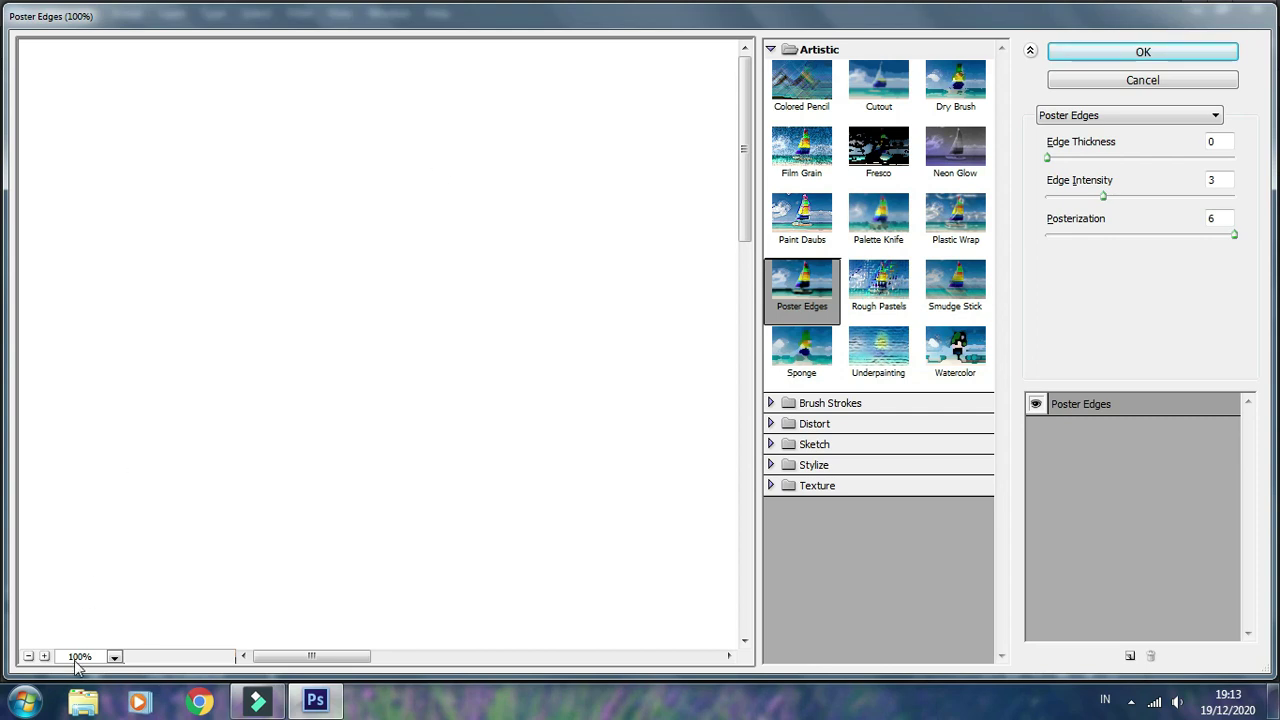
pyautogui.click(80, 657)
pyautogui.click(105, 614)
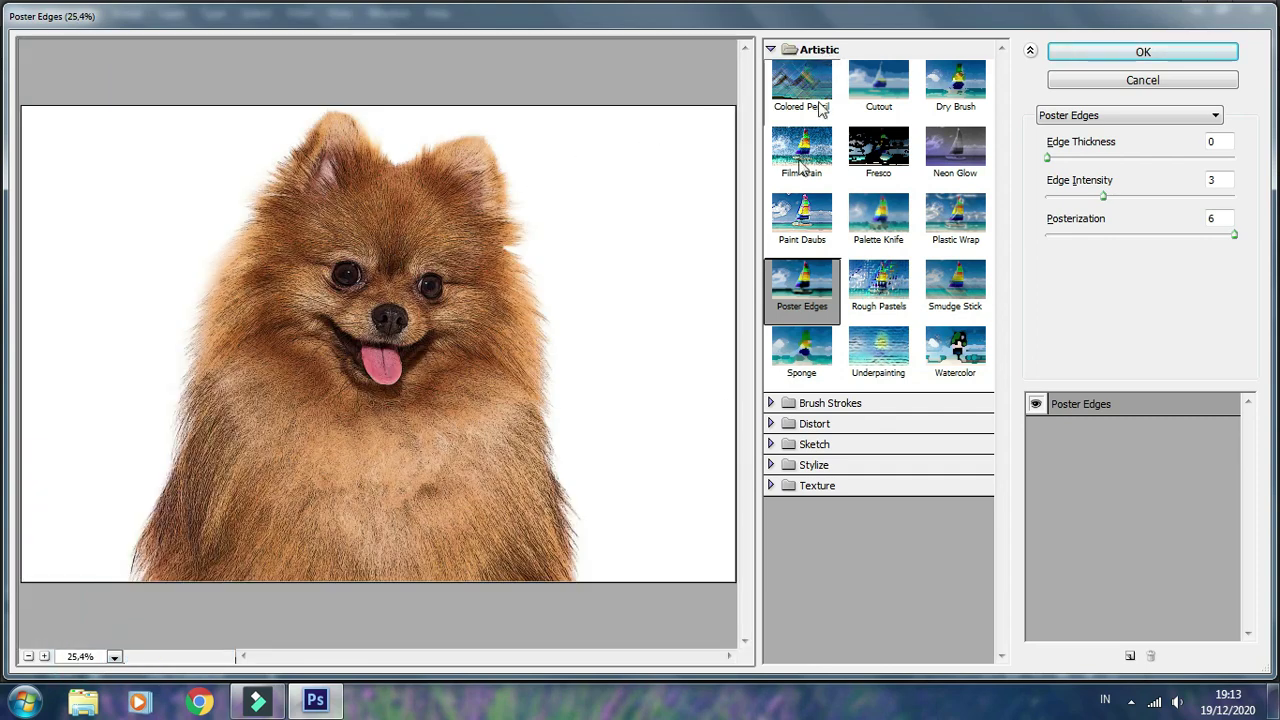
pyautogui.click(795, 290)
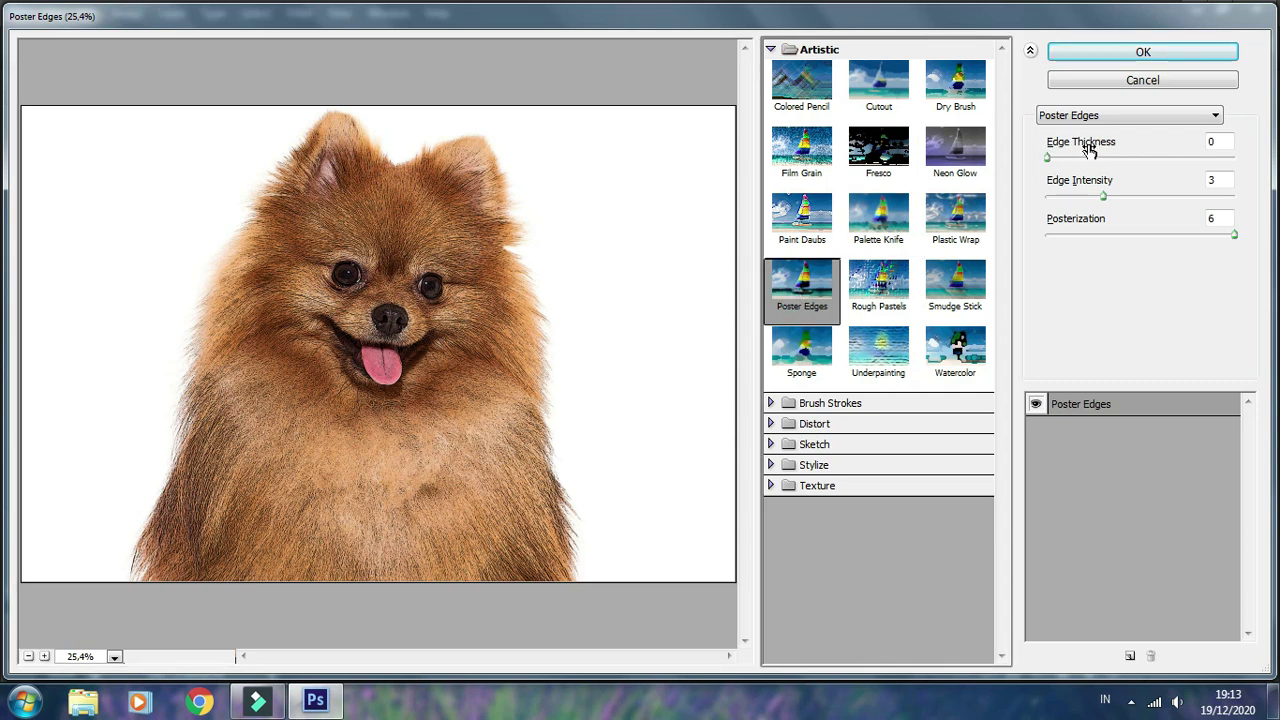
pyautogui.click(1230, 141)
pyautogui.click(1215, 180)
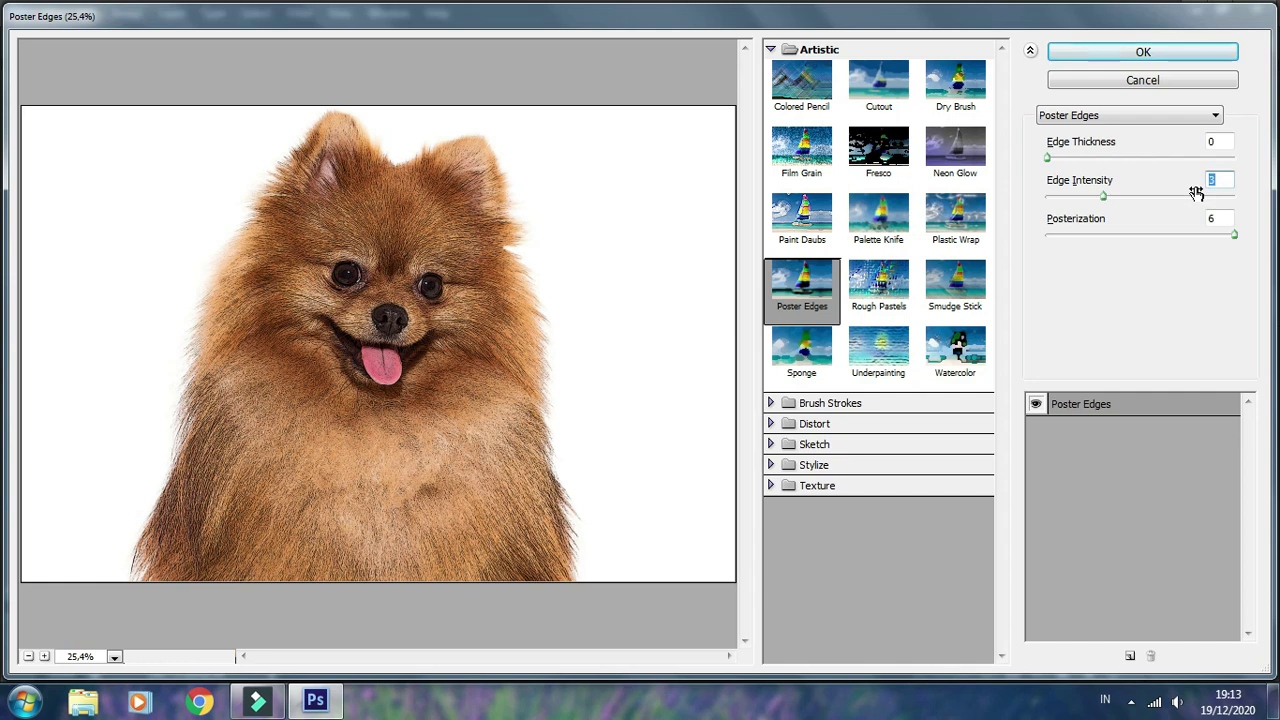
pyautogui.write('0')
pyautogui.click(1219, 219)
pyautogui.write('2')
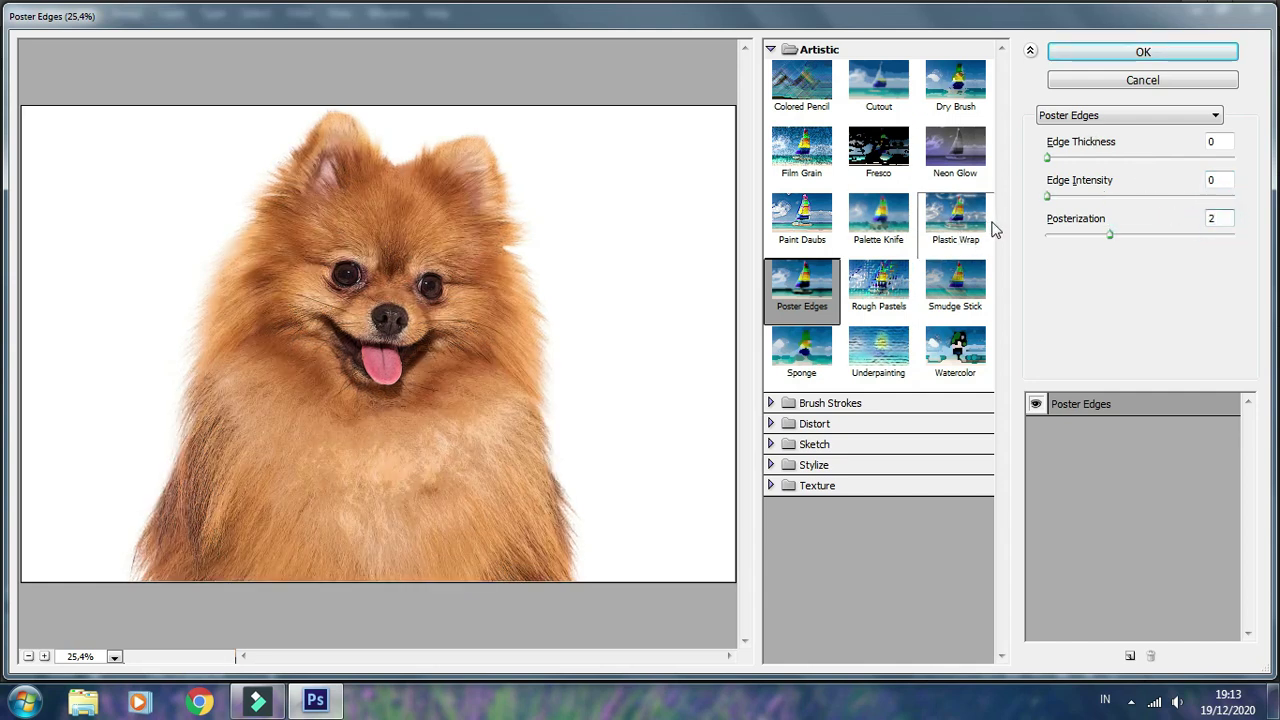
pyautogui.click(1143, 52)
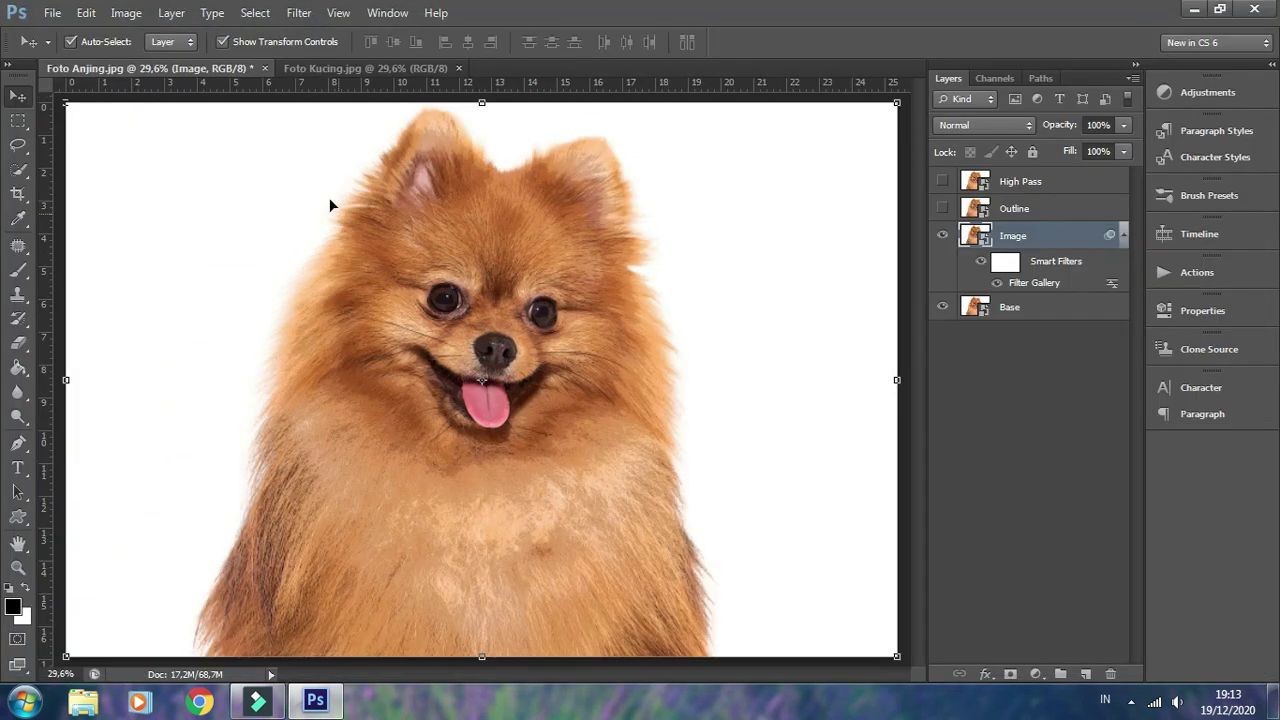
# Add an Unsharp Mask to the Image layer at amount 90, radius 5.0, threshold 10
pyautogui.click(298, 13)
pyautogui.moveTo(380, 298)
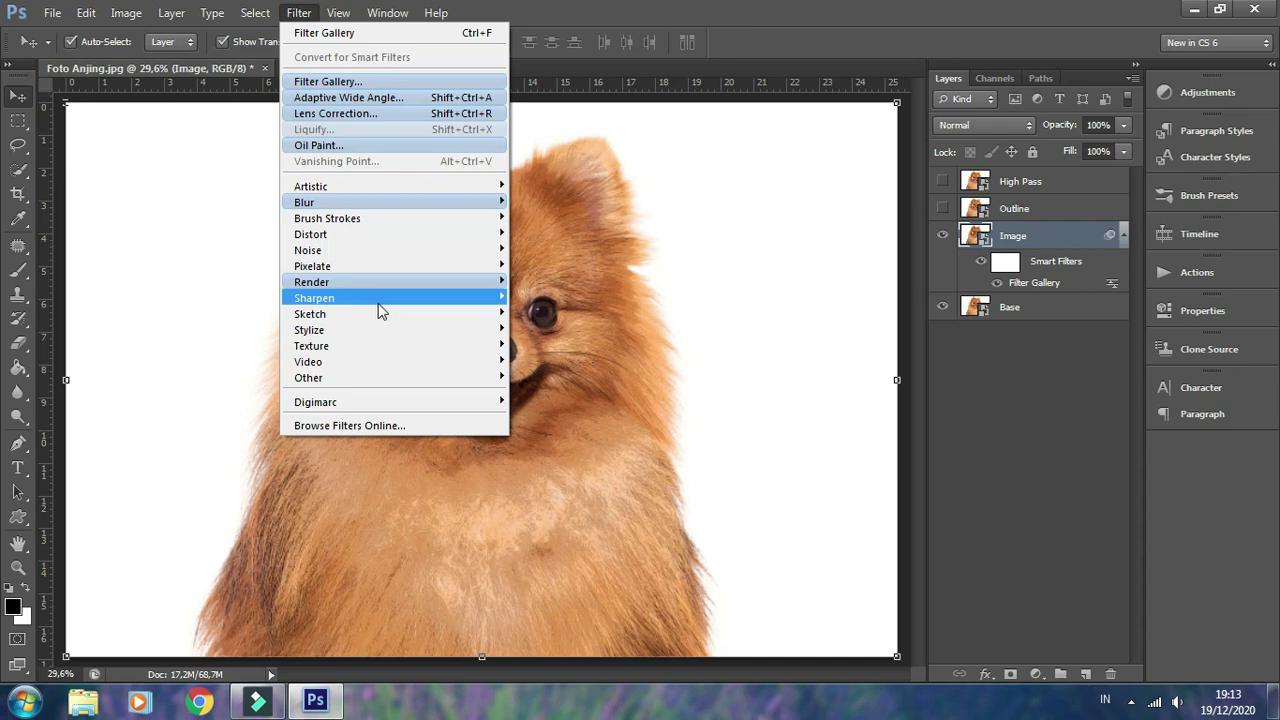
pyautogui.click(541, 360)
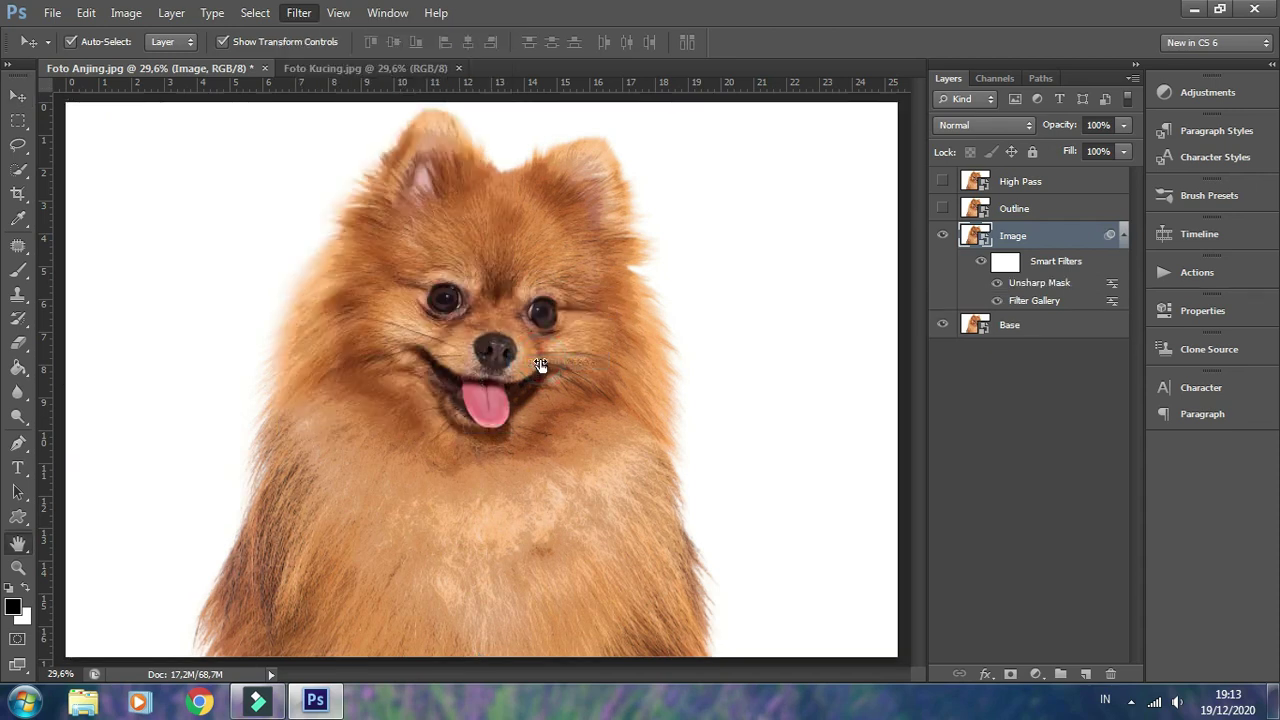
pyautogui.write('90')
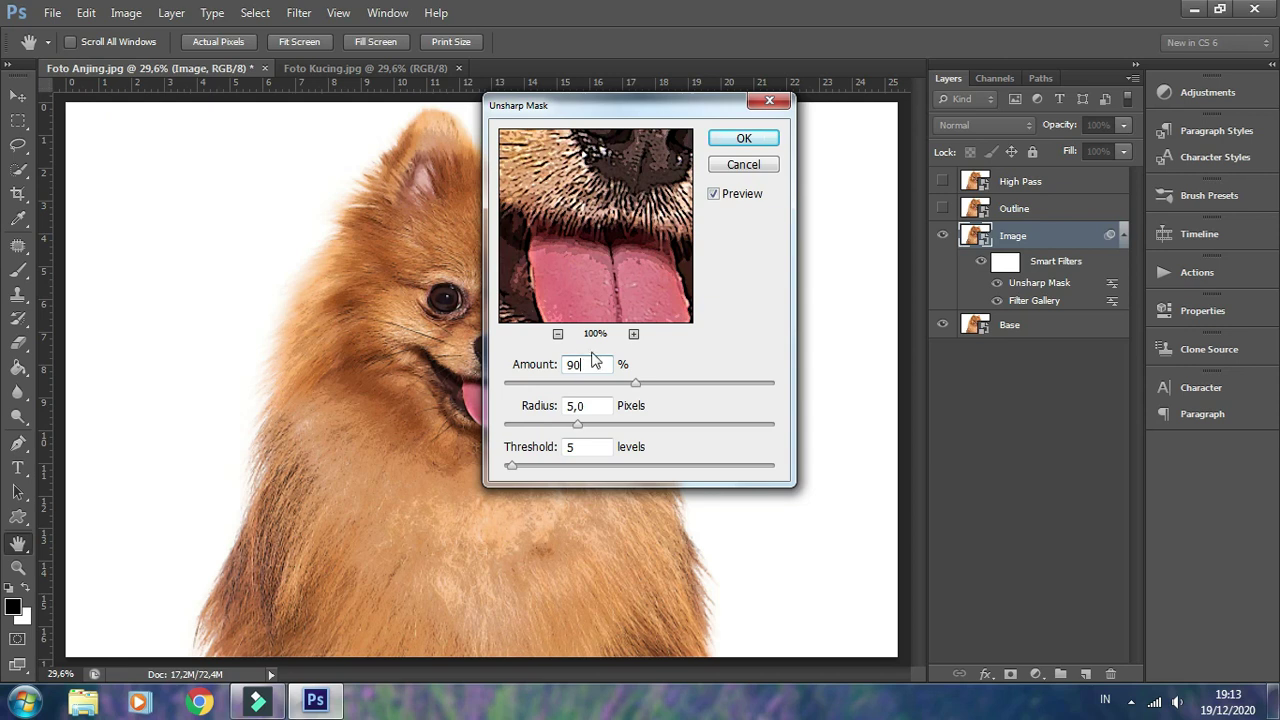
pyautogui.press('Tab')
pyautogui.click(590, 450)
pyautogui.write('10')
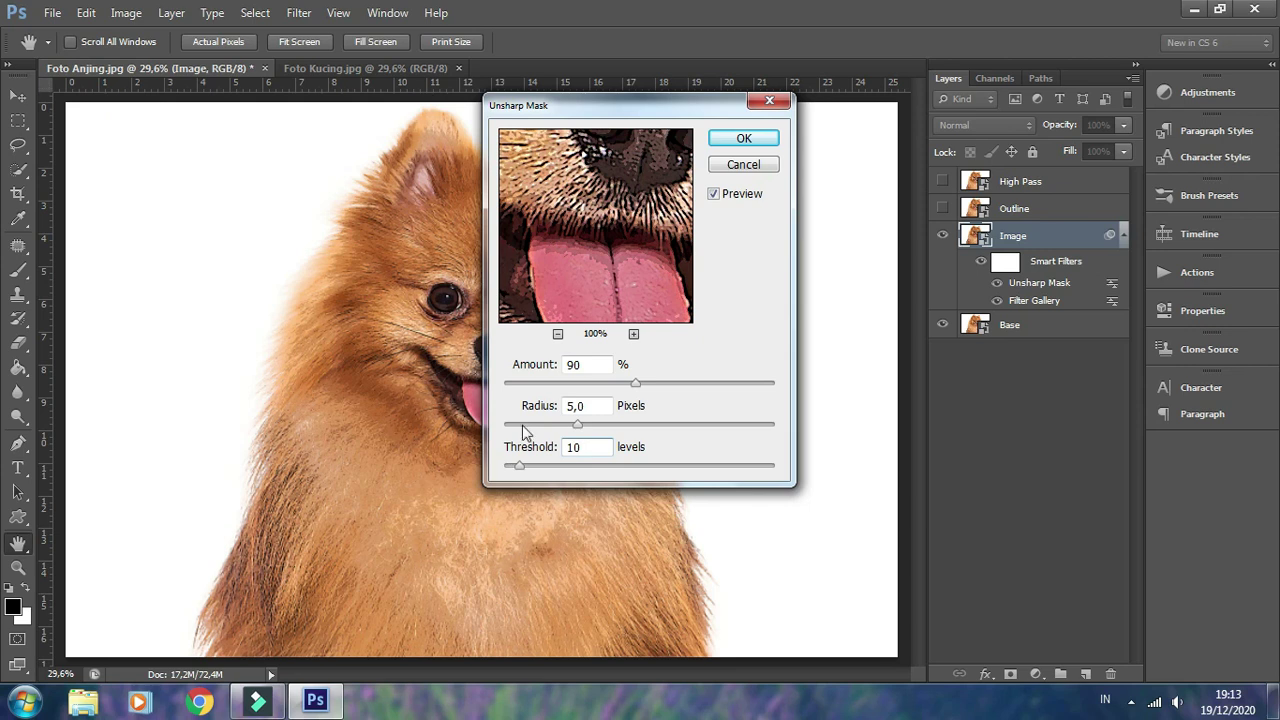
pyautogui.click(743, 138)
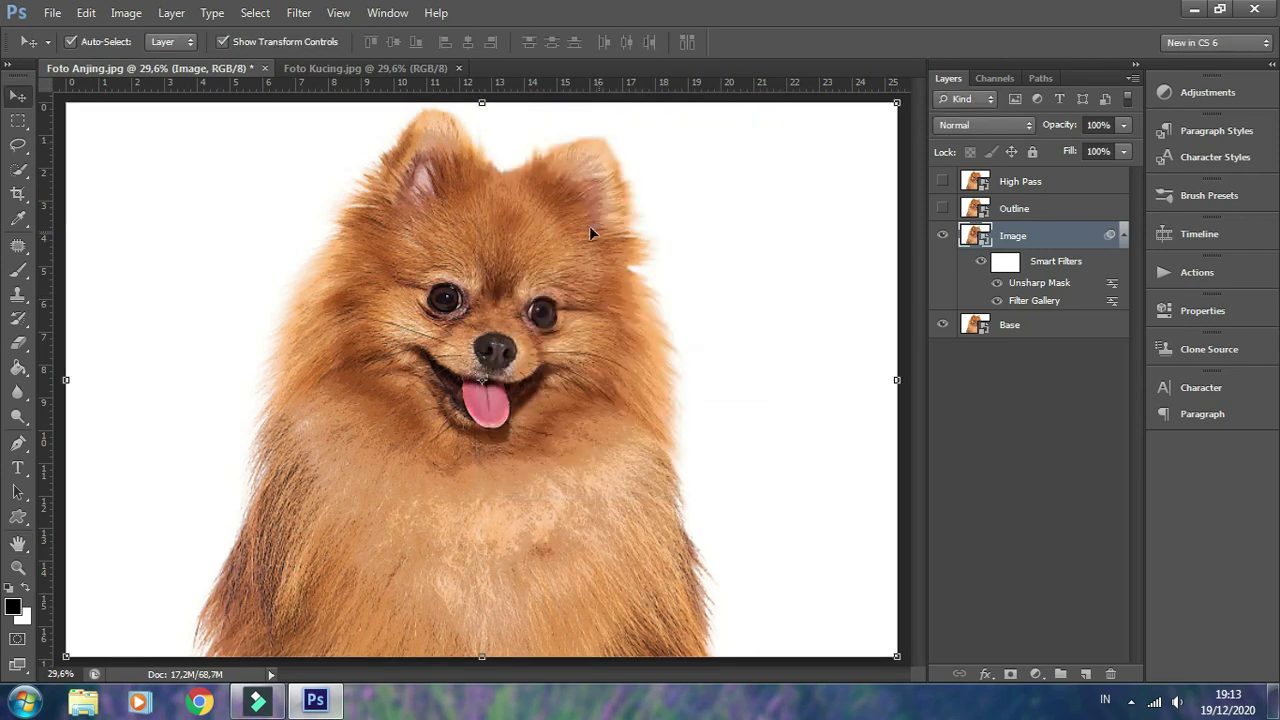
# Start an Oil Paint filter on Image with Cleanliness 3 and Scale 0,1
pyautogui.click(299, 12)
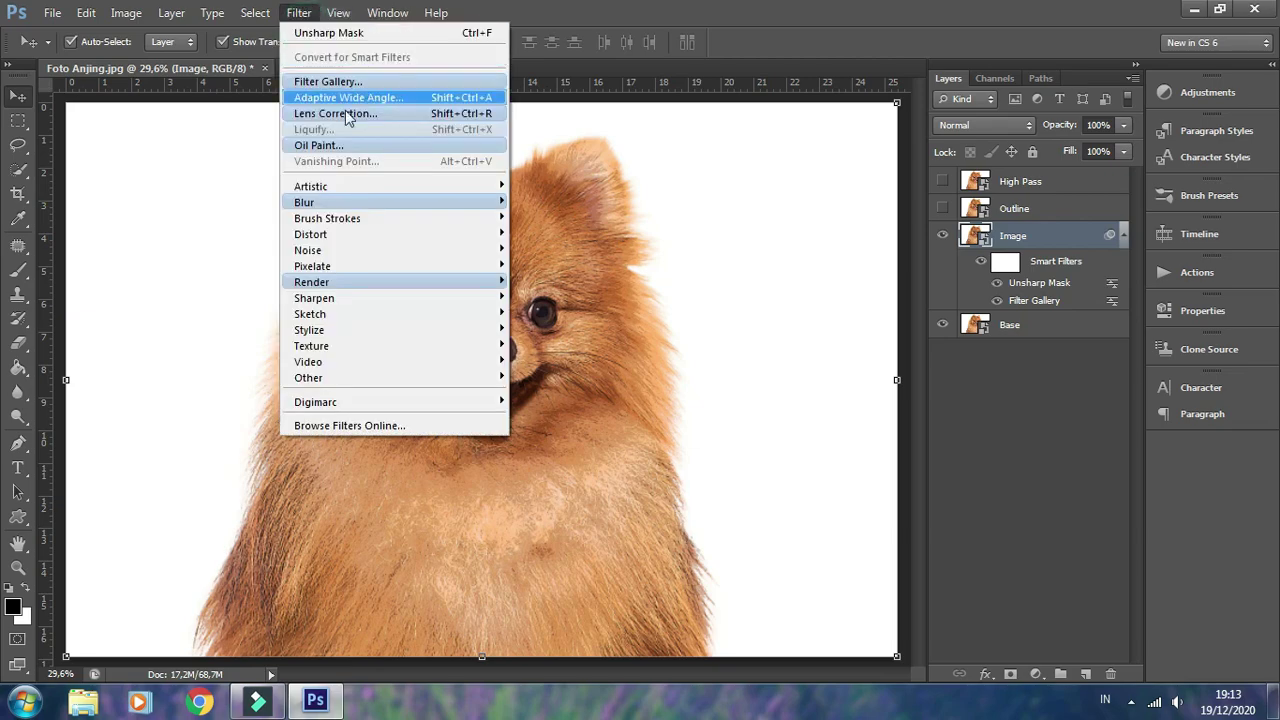
pyautogui.click(368, 146)
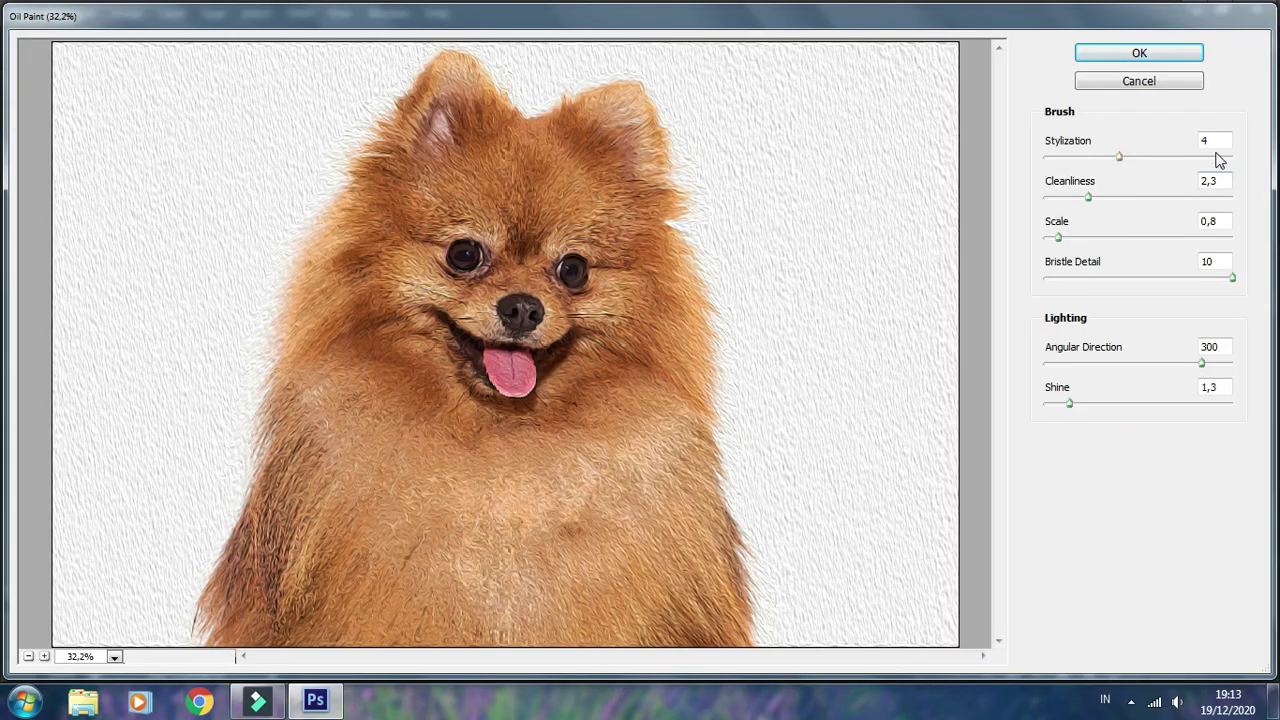
pyautogui.click(1215, 140)
pyautogui.click(1215, 181)
pyautogui.write('3')
pyautogui.click(1218, 221)
pyautogui.moveTo(1218, 222); pyautogui.dragTo(1212, 223)
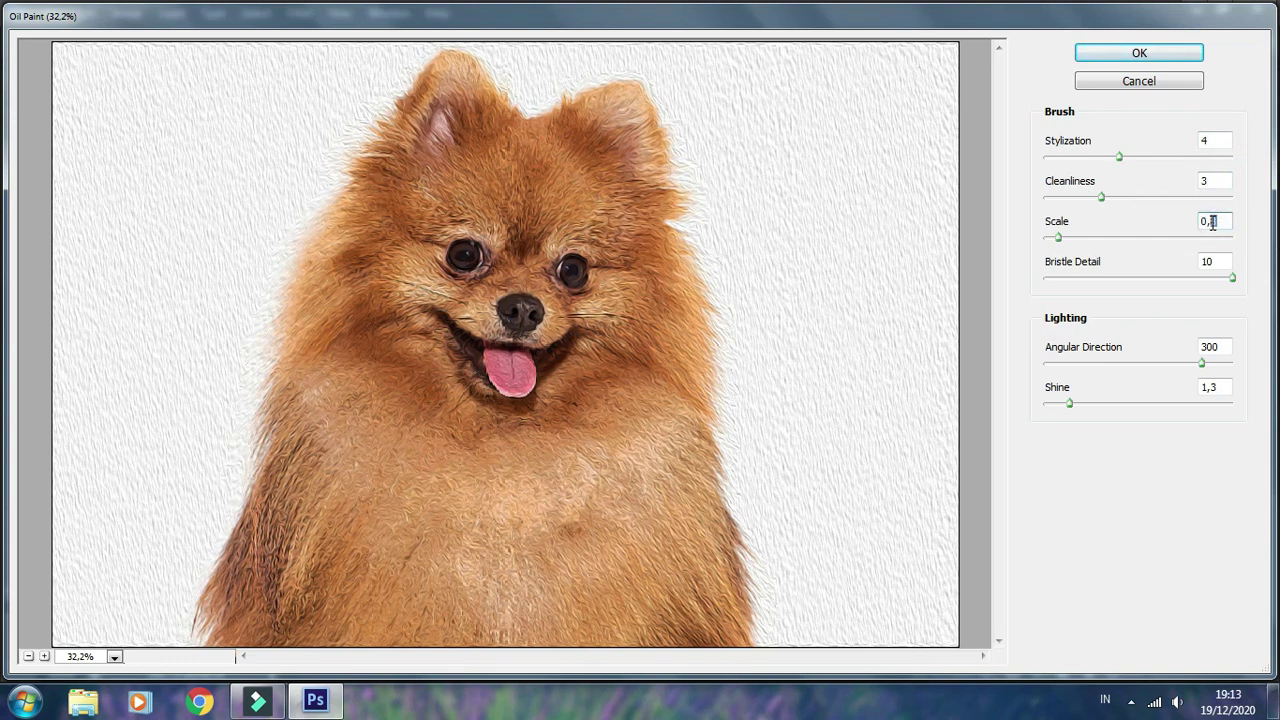
pyautogui.write('1')
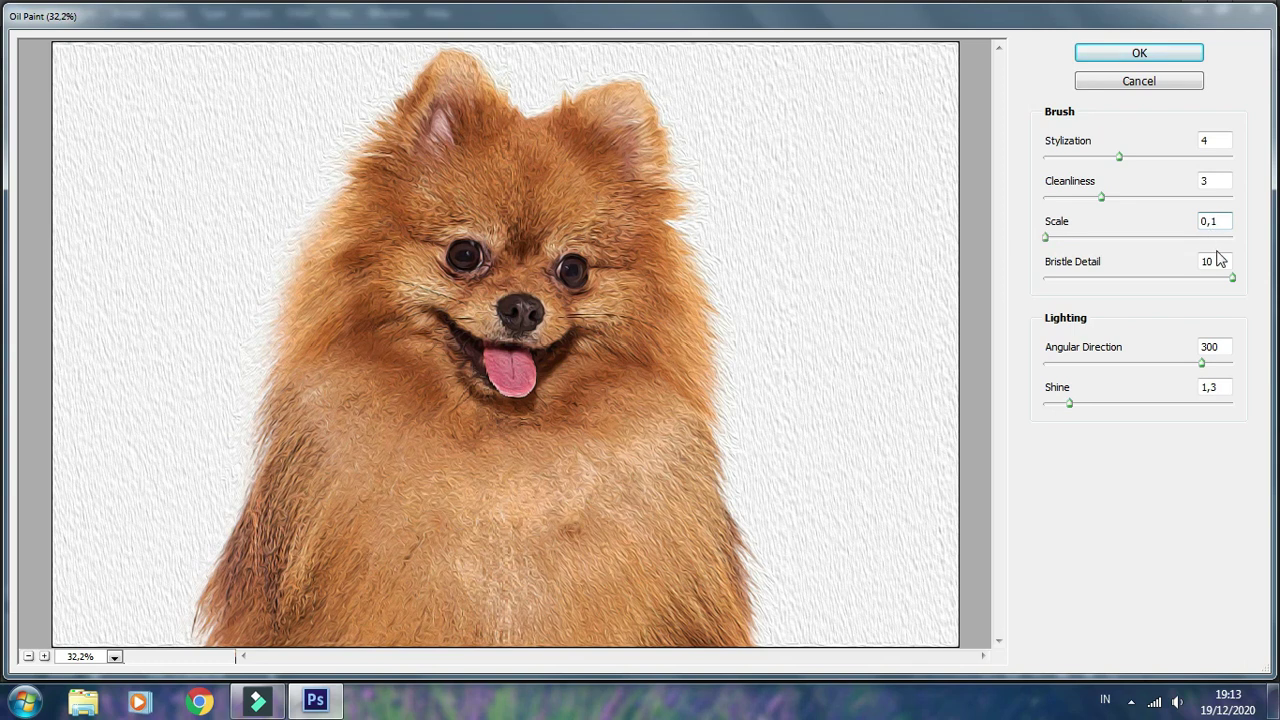
# Set Bristle Detail, Angular Direction and Shine to 0 and apply the Oil Paint filter
pyautogui.doubleClick(1227, 258)
pyautogui.write('0')
pyautogui.doubleClick(1224, 347)
pyautogui.write('0')
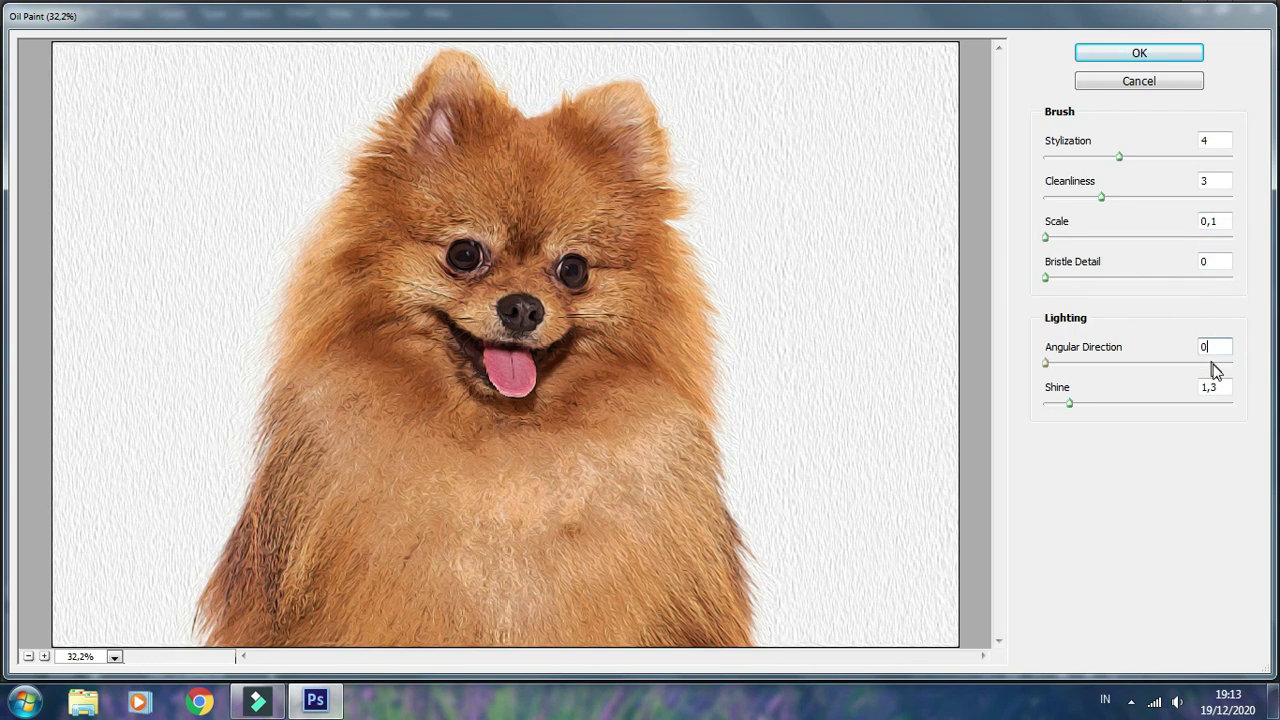
pyautogui.doubleClick(1224, 386)
pyautogui.write('0')
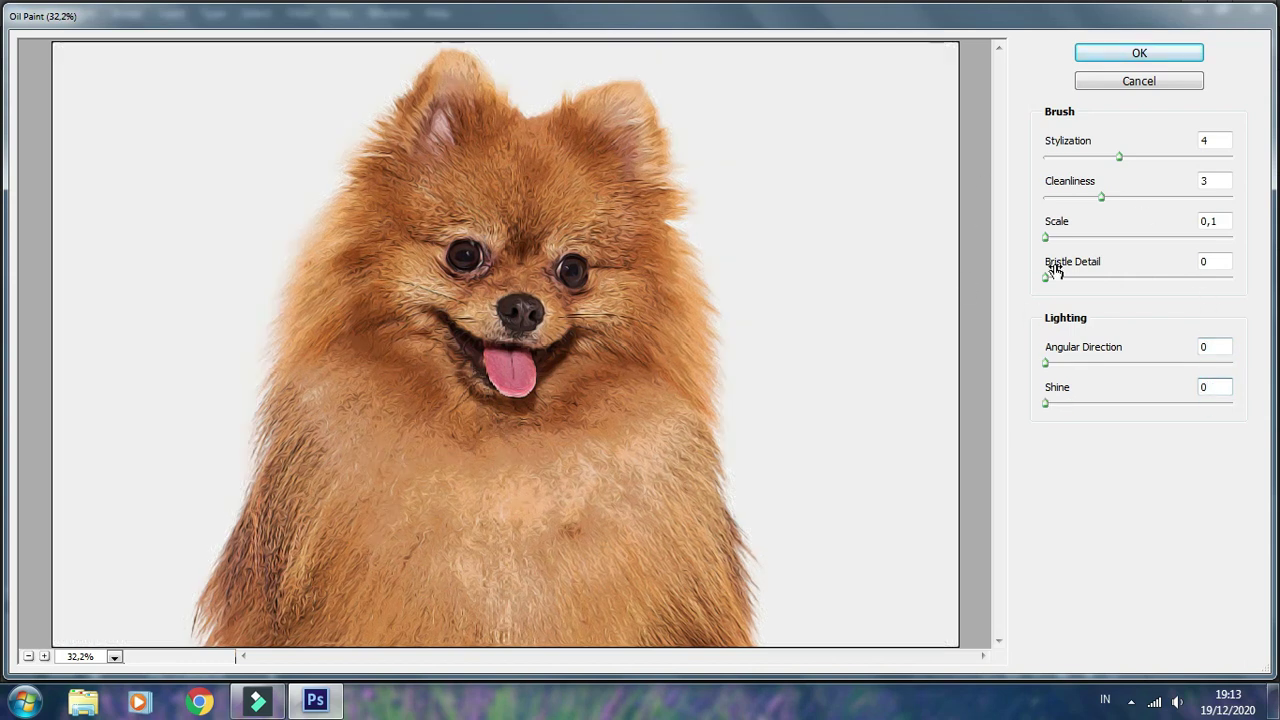
pyautogui.click(1140, 52)
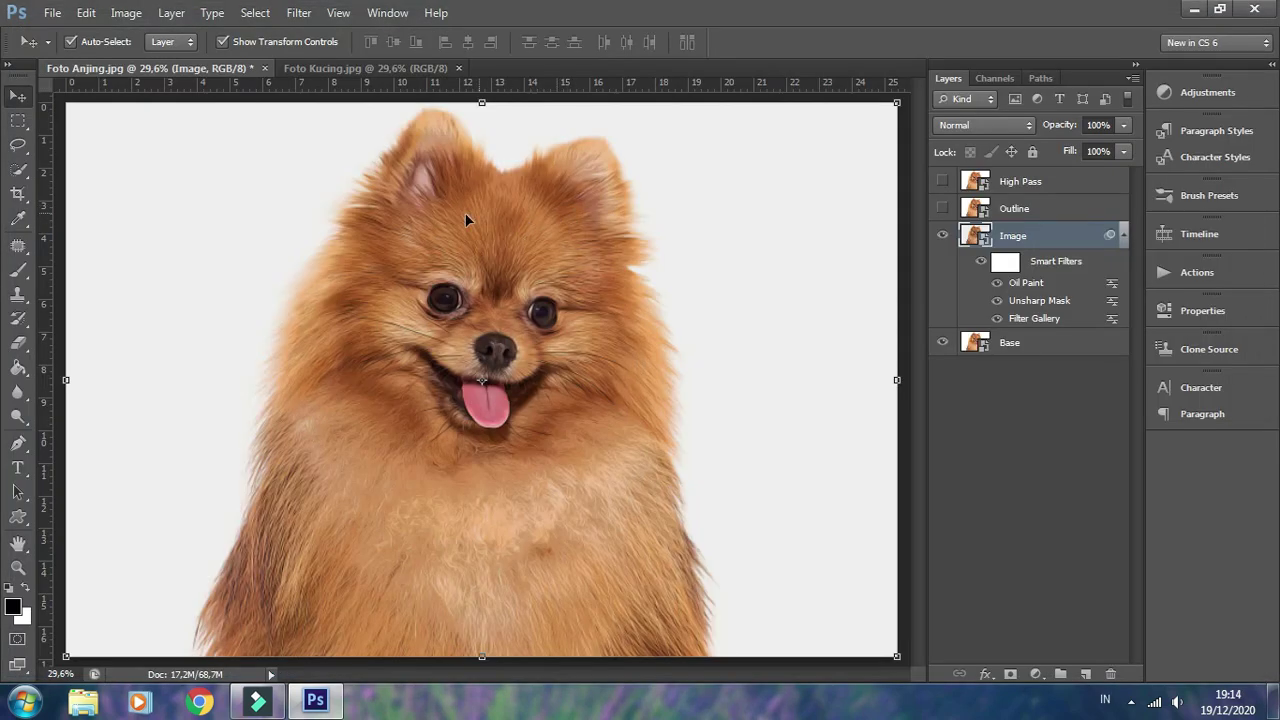
# Add a second Unsharp Mask to Image at amount 60, radius 5.0, threshold 5
pyautogui.click(299, 13)
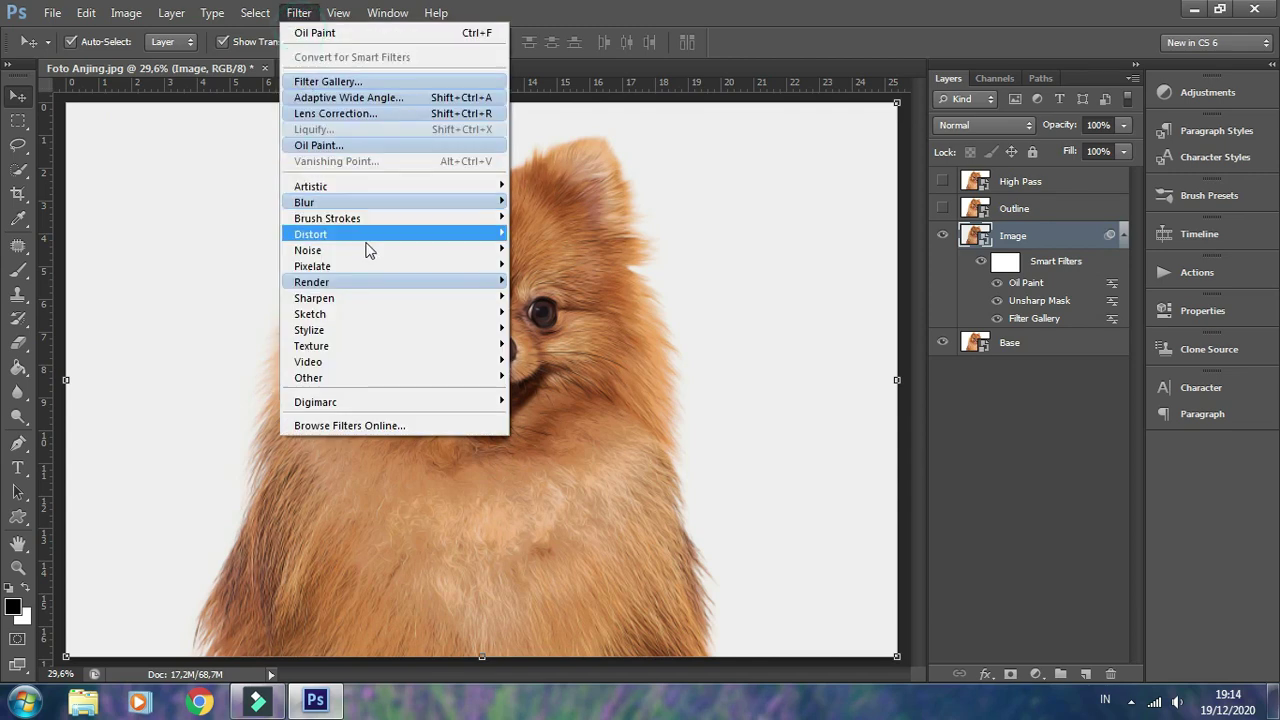
pyautogui.moveTo(314, 298)
pyautogui.click(553, 362)
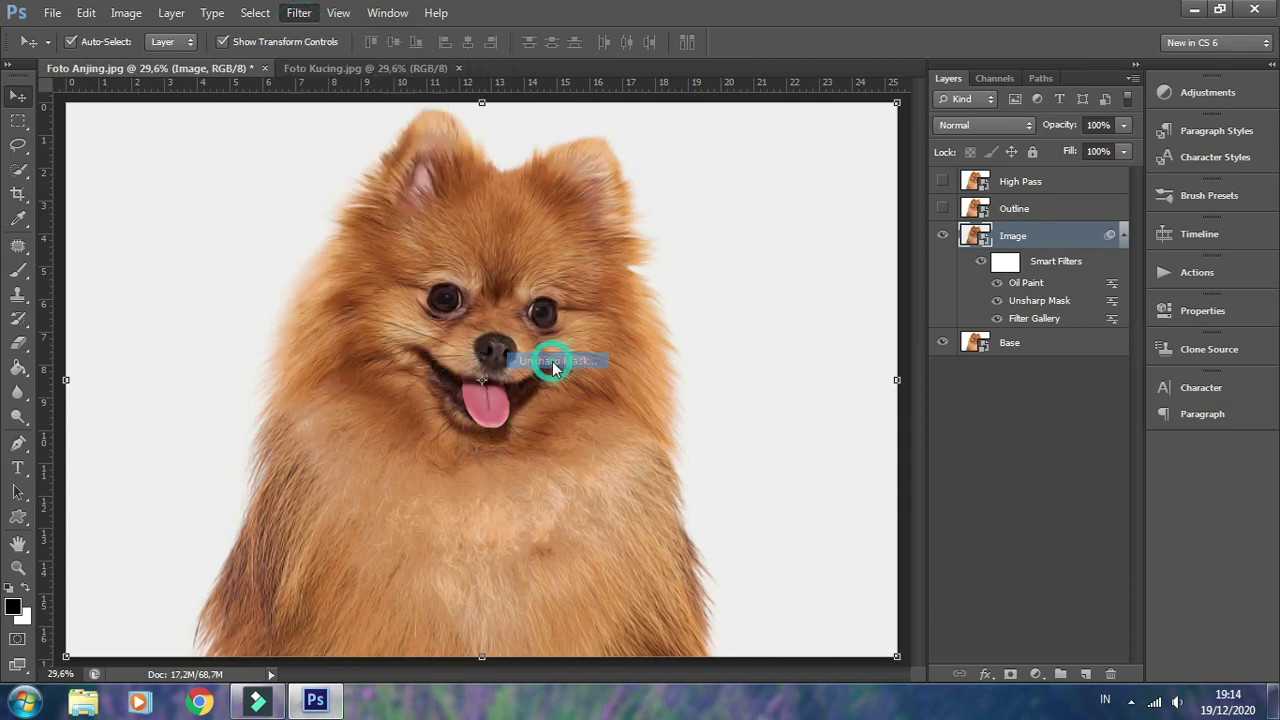
pyautogui.write('60')
pyautogui.click(608, 405)
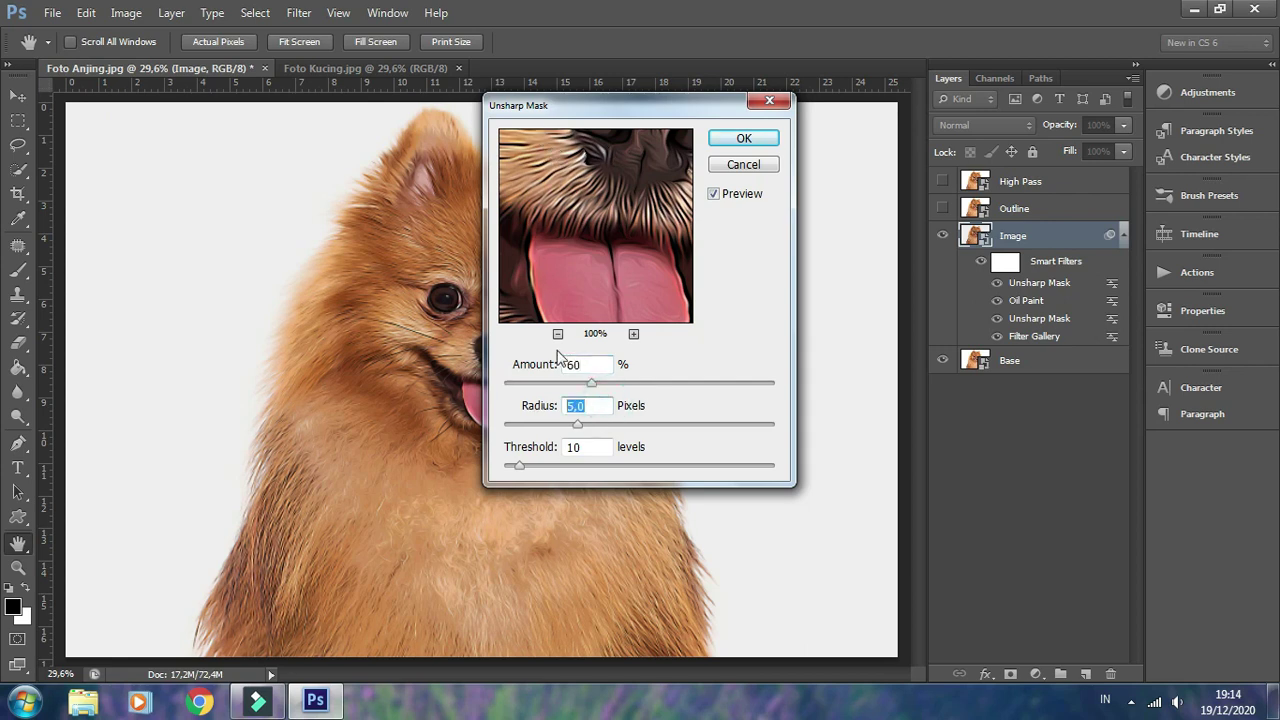
pyautogui.click(585, 447)
pyautogui.write('5')
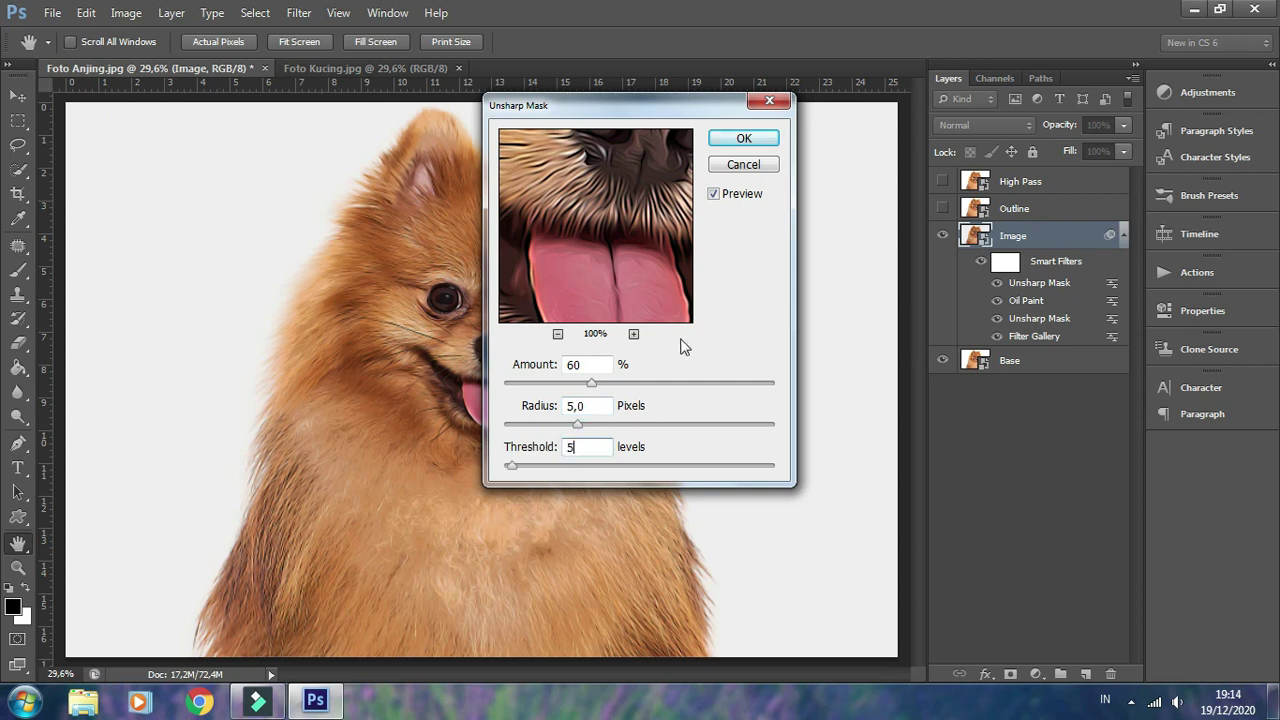
pyautogui.click(741, 139)
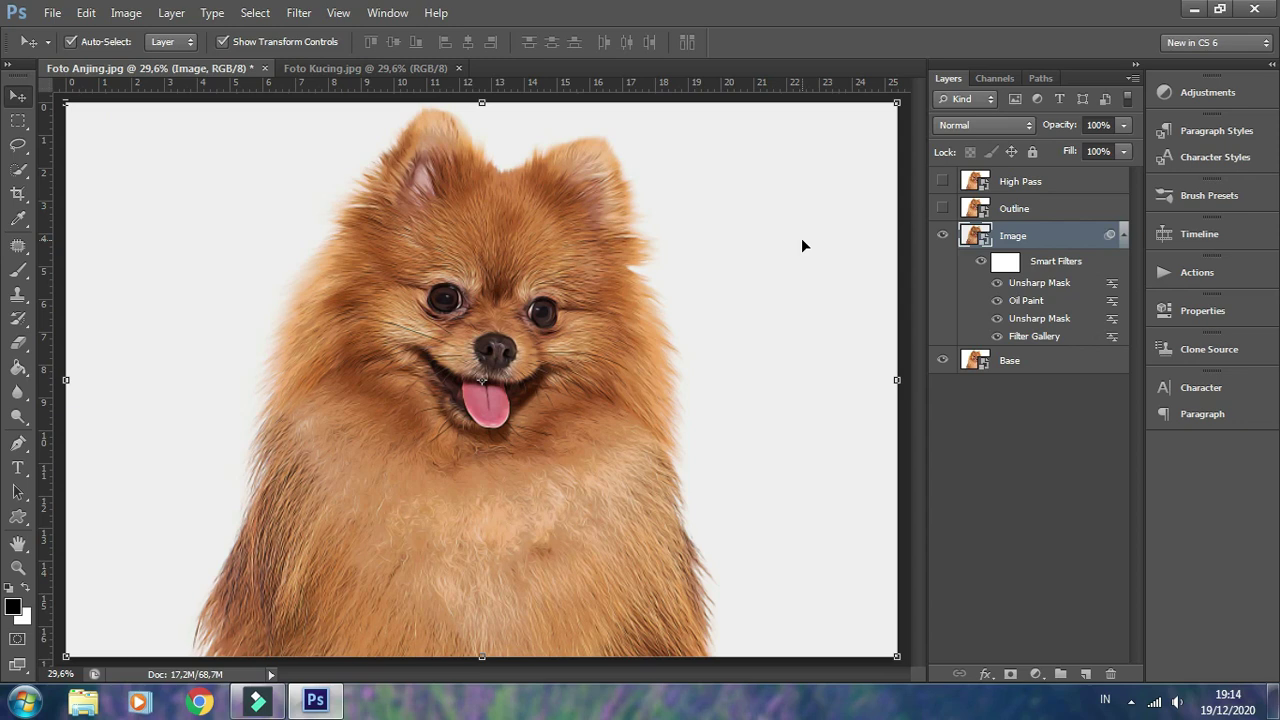
# Show the Outline layer and give it Poster Edges with edge intensity 3 and posterization 6
pyautogui.click(1005, 207)
pyautogui.click(942, 208)
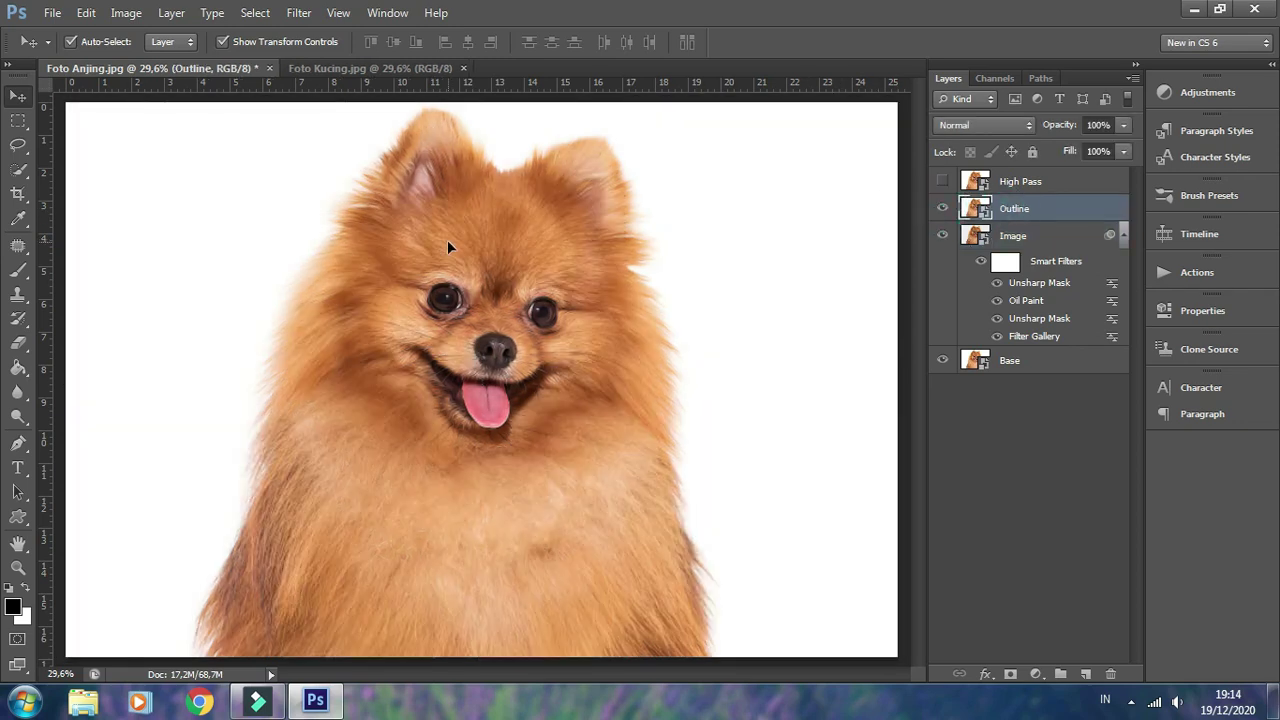
pyautogui.click(298, 12)
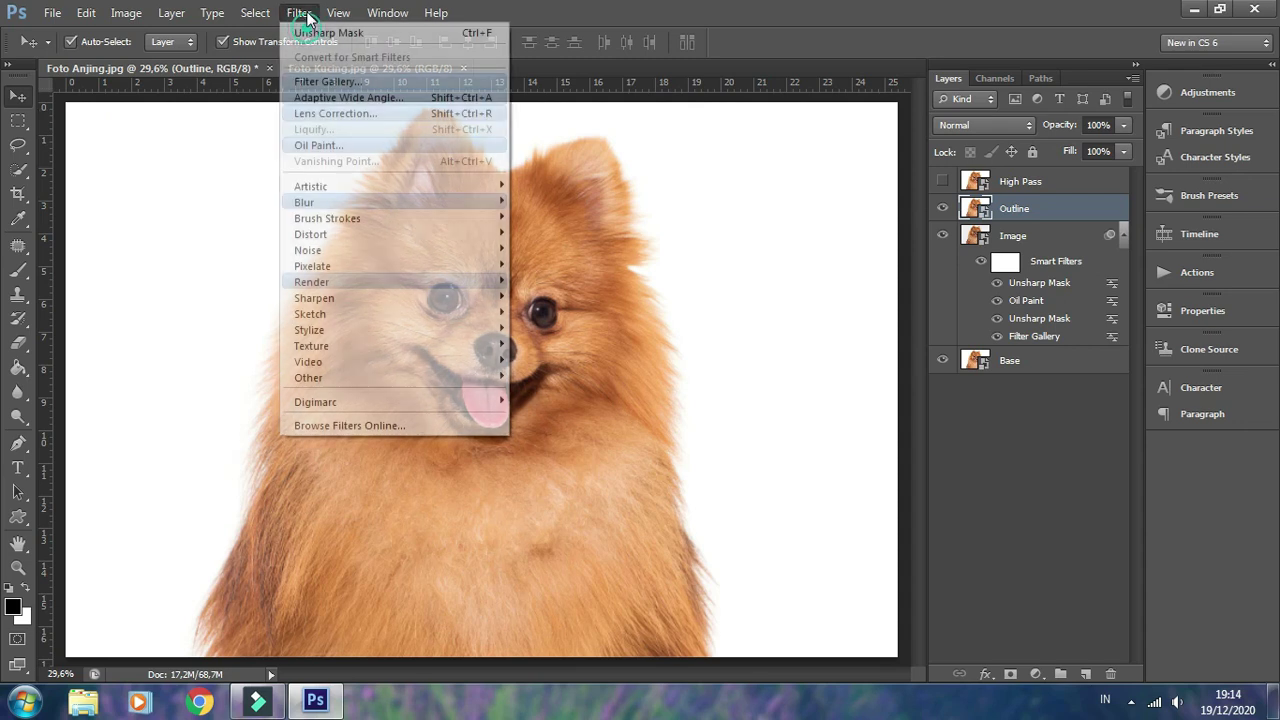
pyautogui.click(314, 77)
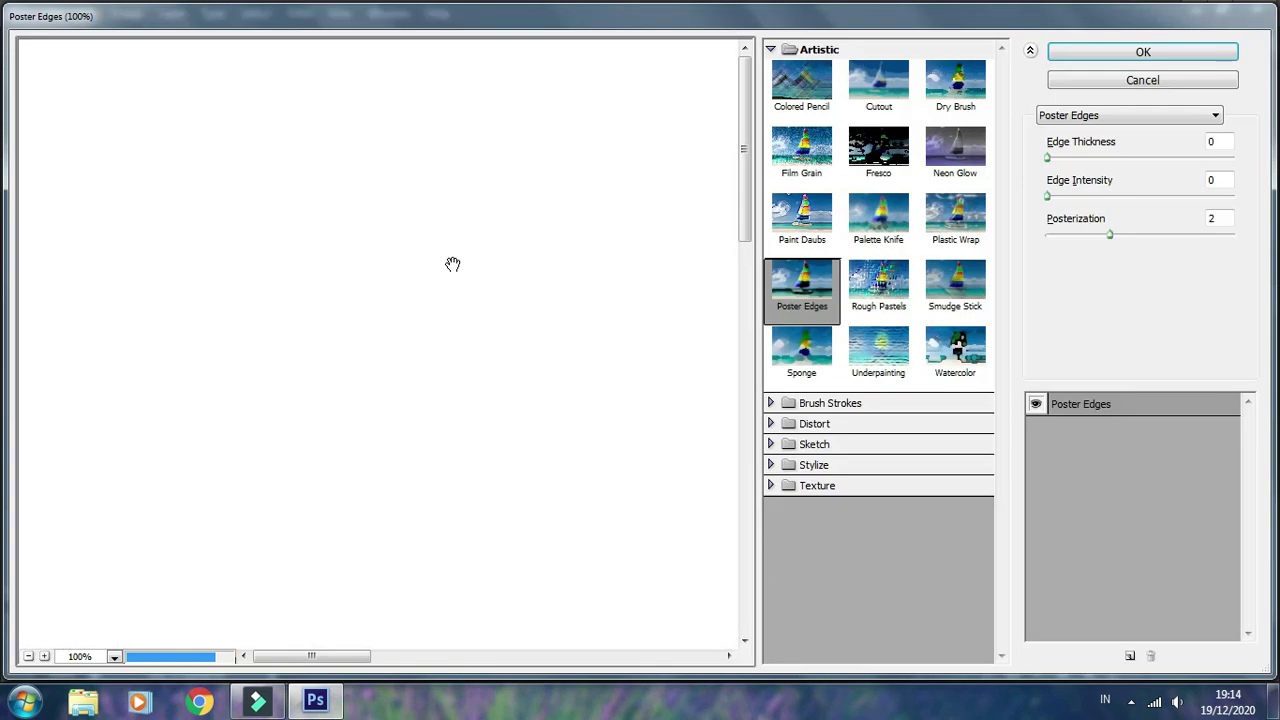
pyautogui.click(114, 656)
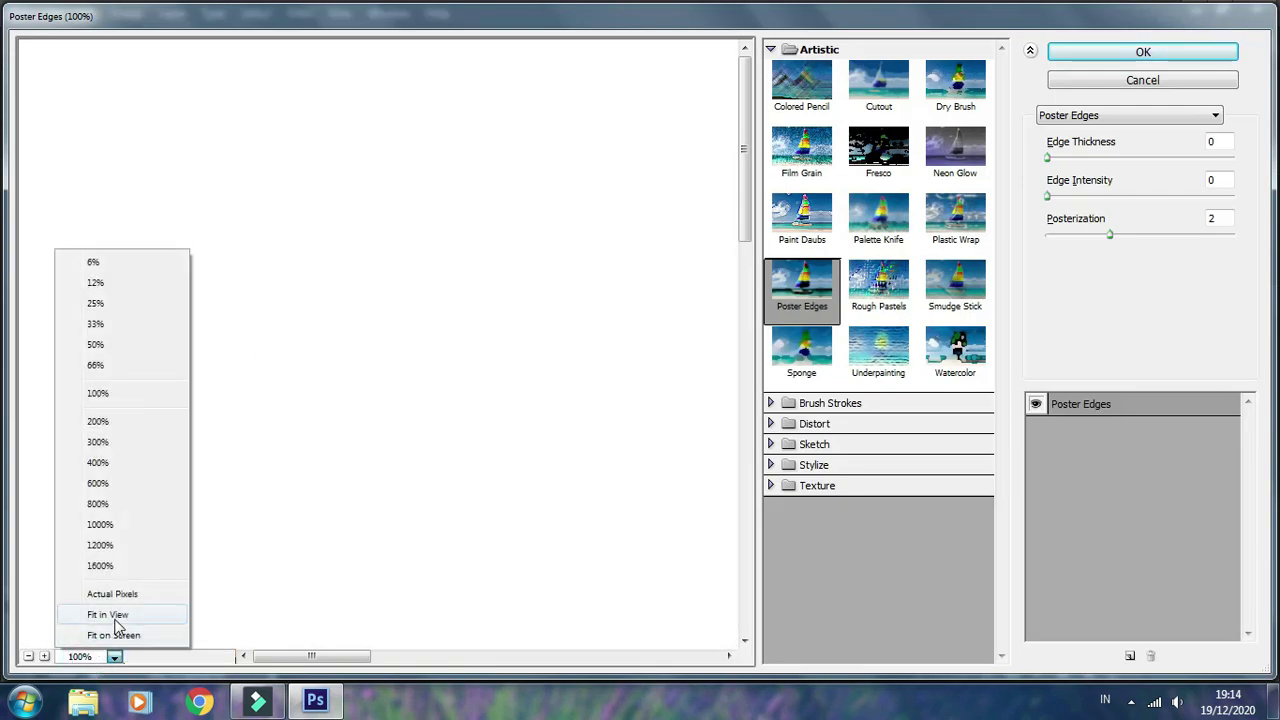
pyautogui.click(110, 614)
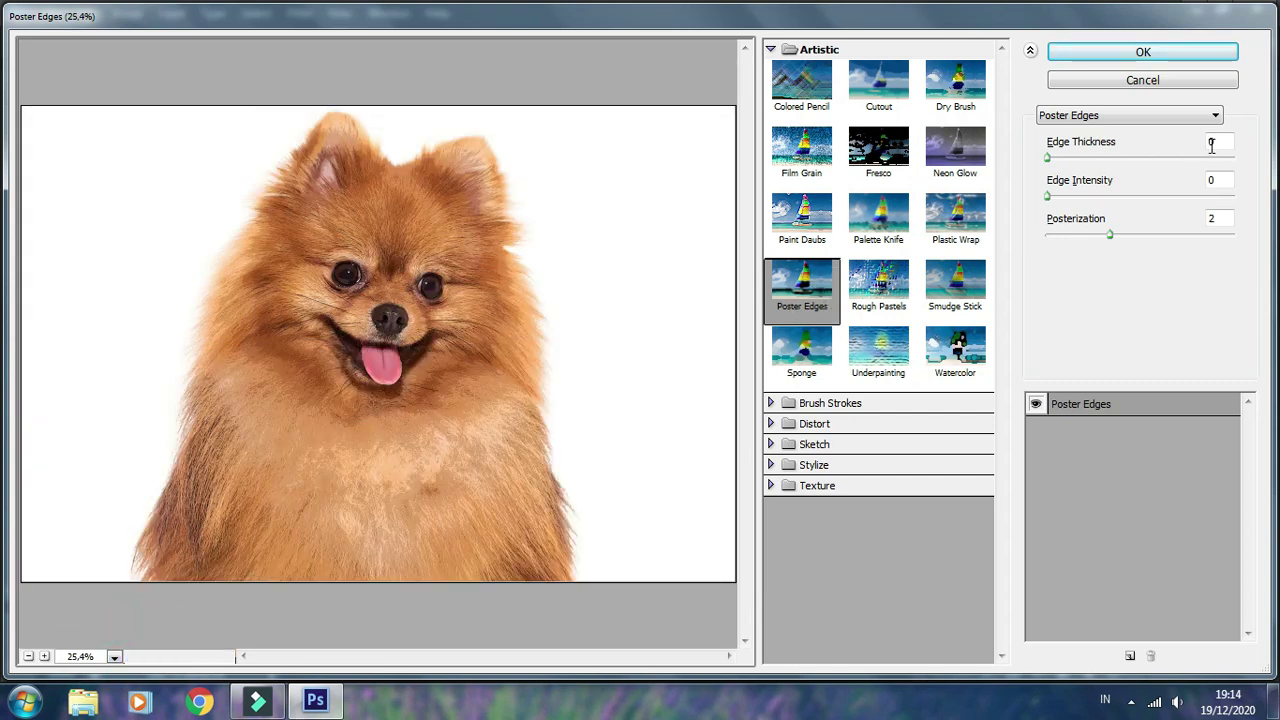
pyautogui.click(1220, 178)
pyautogui.write('3')
pyautogui.click(1222, 218)
pyautogui.write('6')
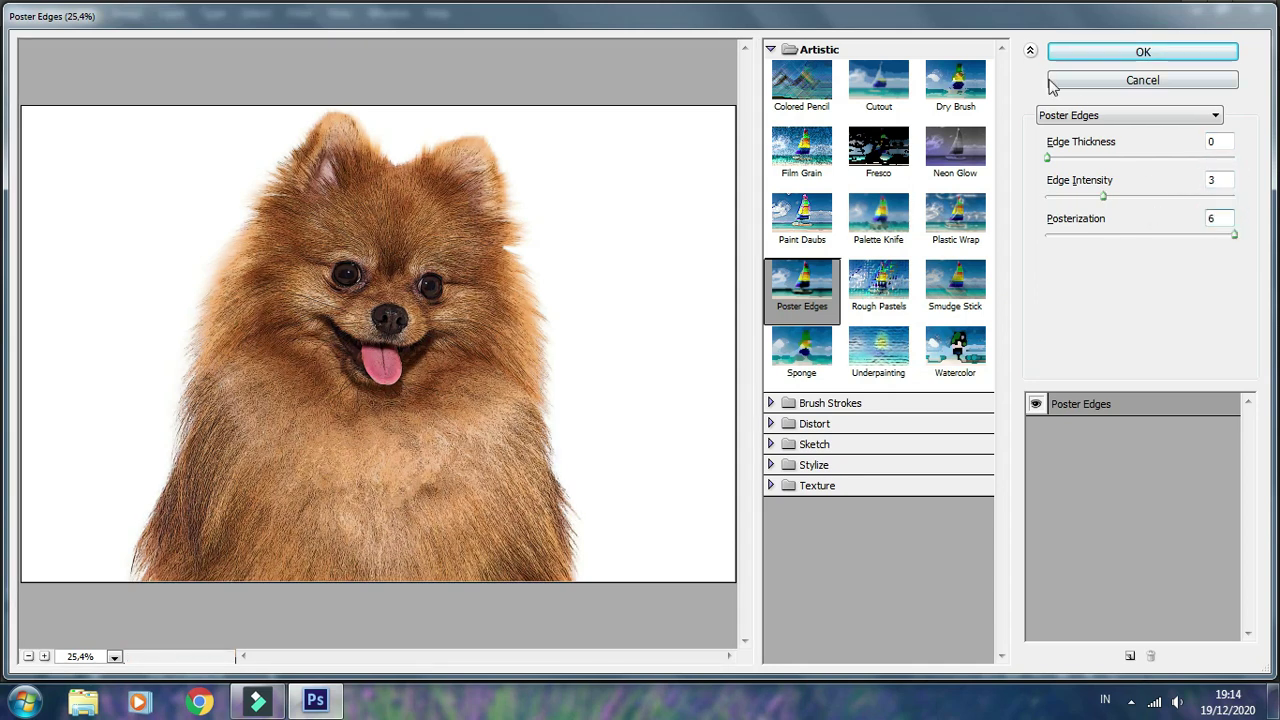
pyautogui.click(1120, 58)
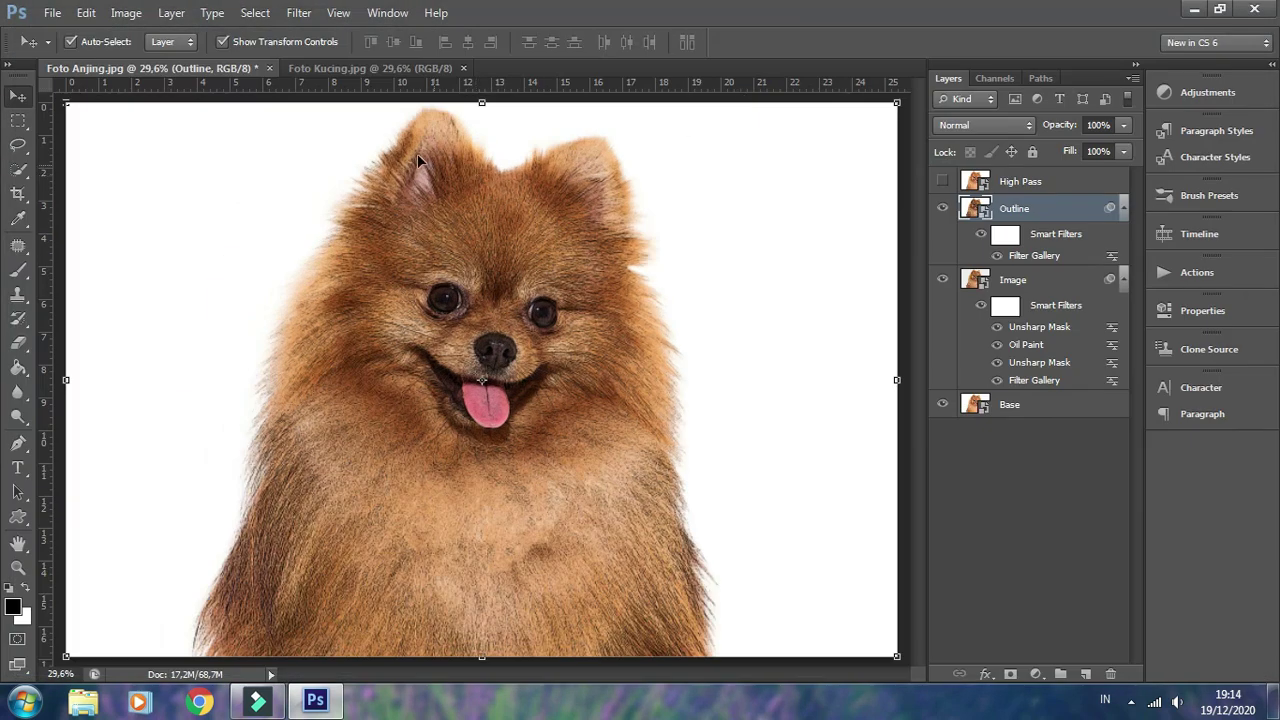
# Apply an Oil Paint filter to the Outline layer with its current settings
pyautogui.click(299, 13)
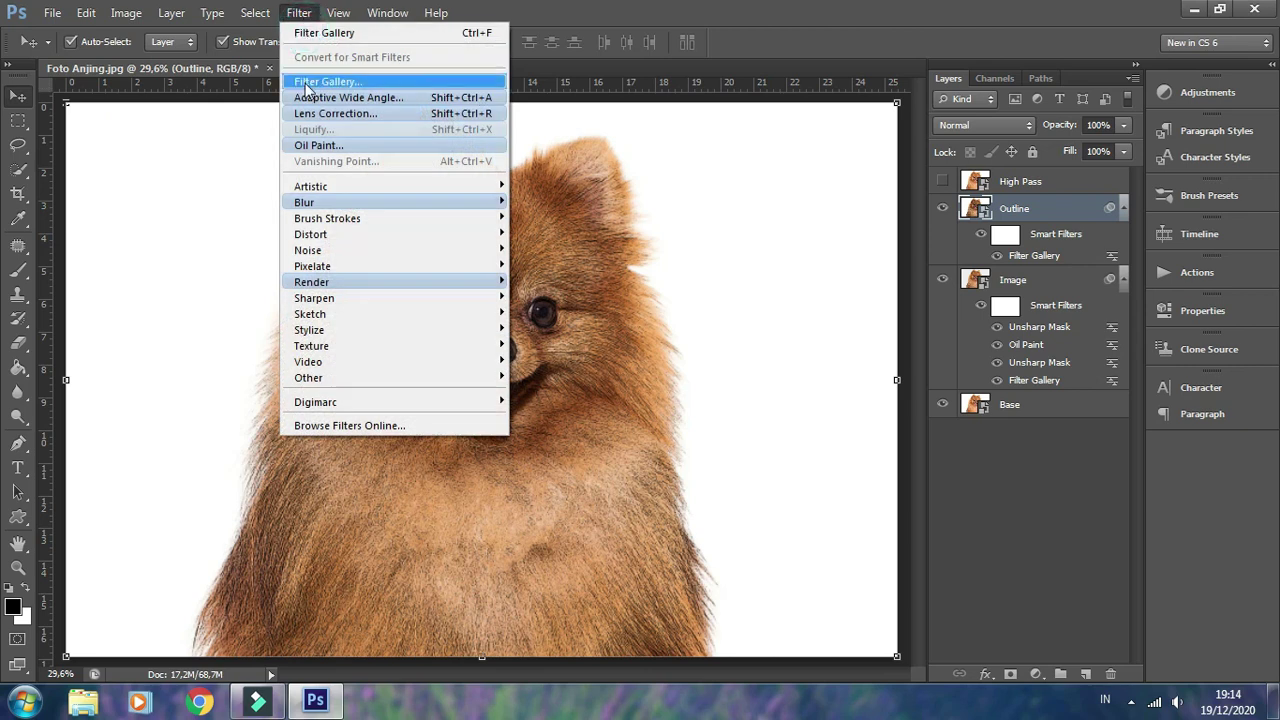
pyautogui.click(318, 145)
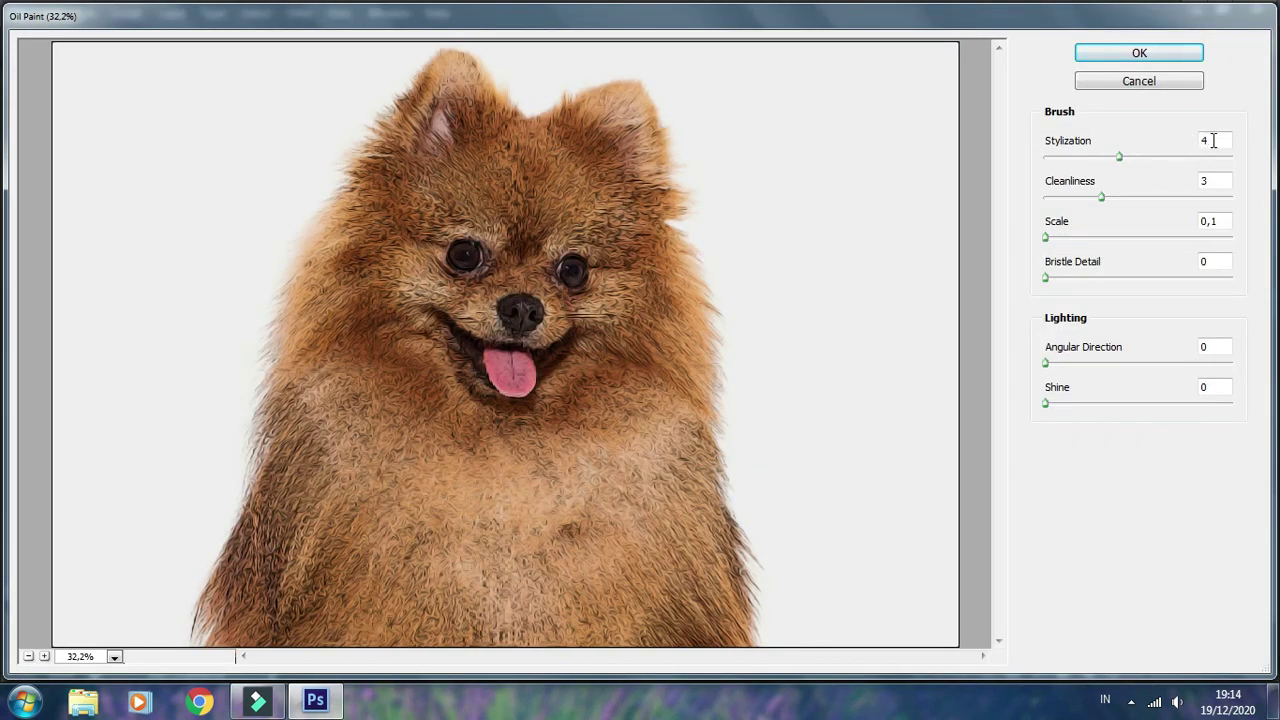
pyautogui.click(1213, 140)
pyautogui.click(1216, 180)
pyautogui.click(1212, 222)
pyautogui.click(1145, 54)
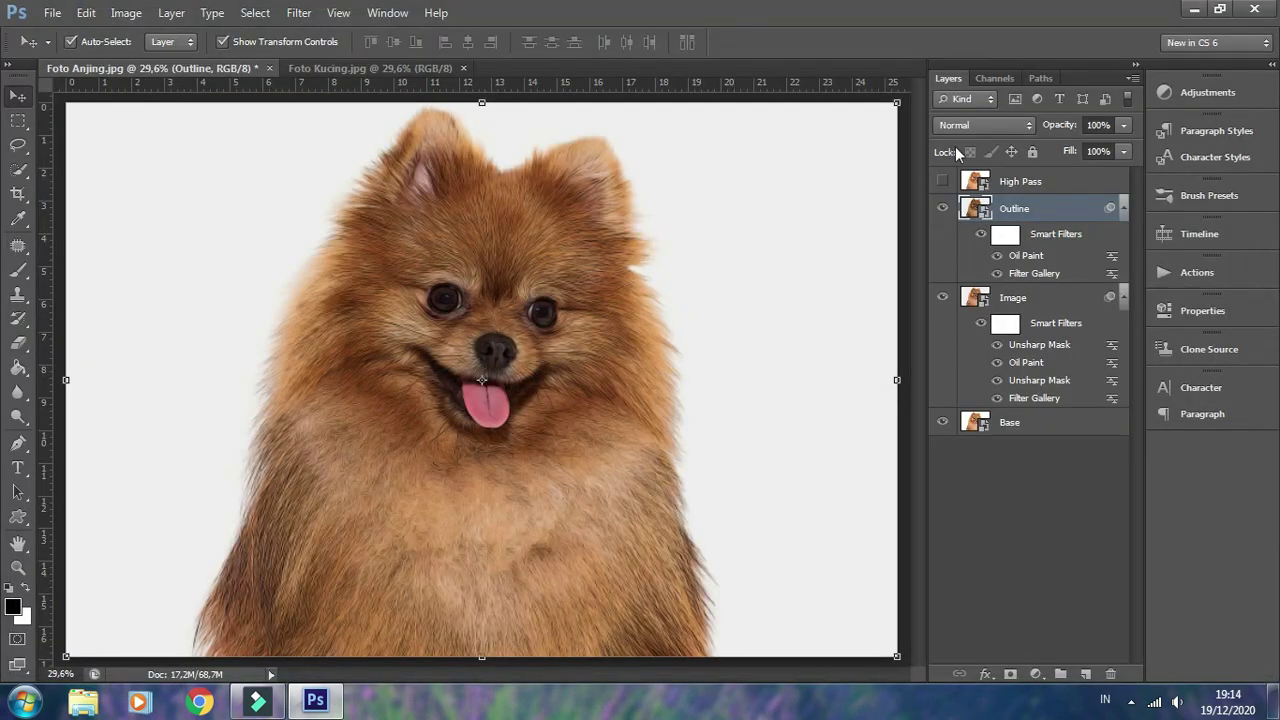
# Set the Outline layer to Overlay blending at 25% opacity
pyautogui.click(965, 125)
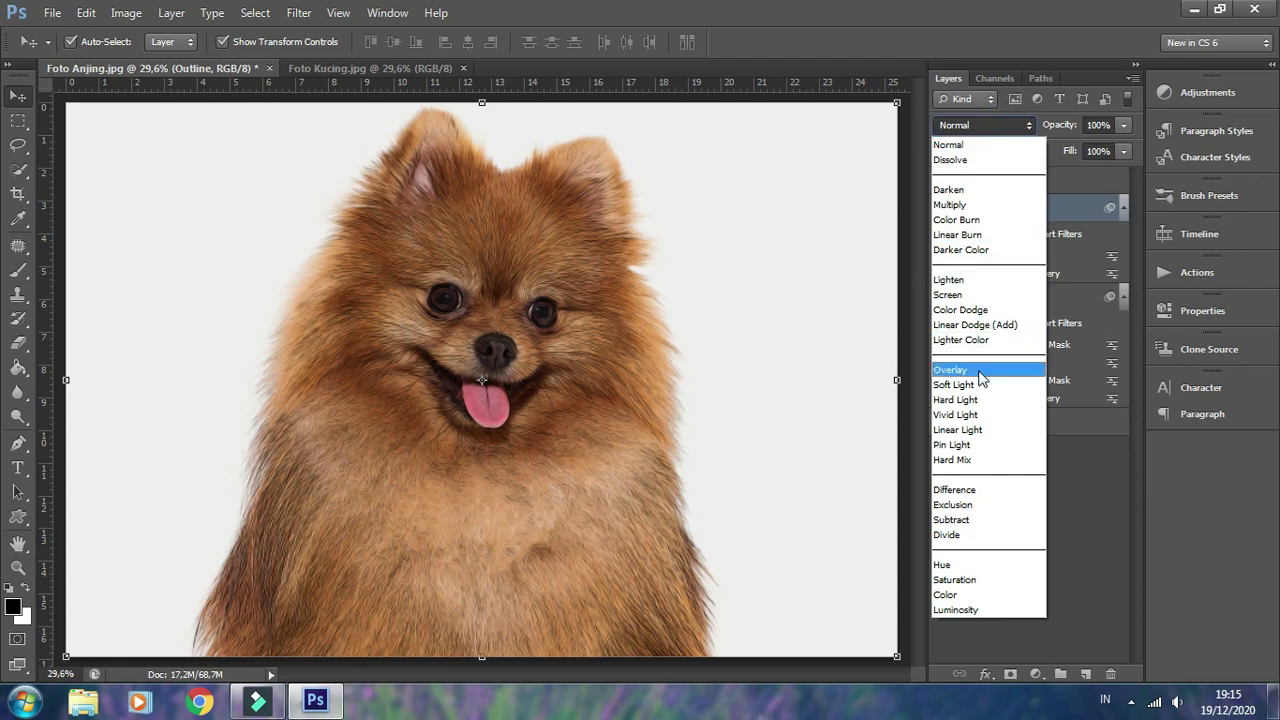
pyautogui.click(980, 370)
pyautogui.click(1100, 125)
pyautogui.write('25')
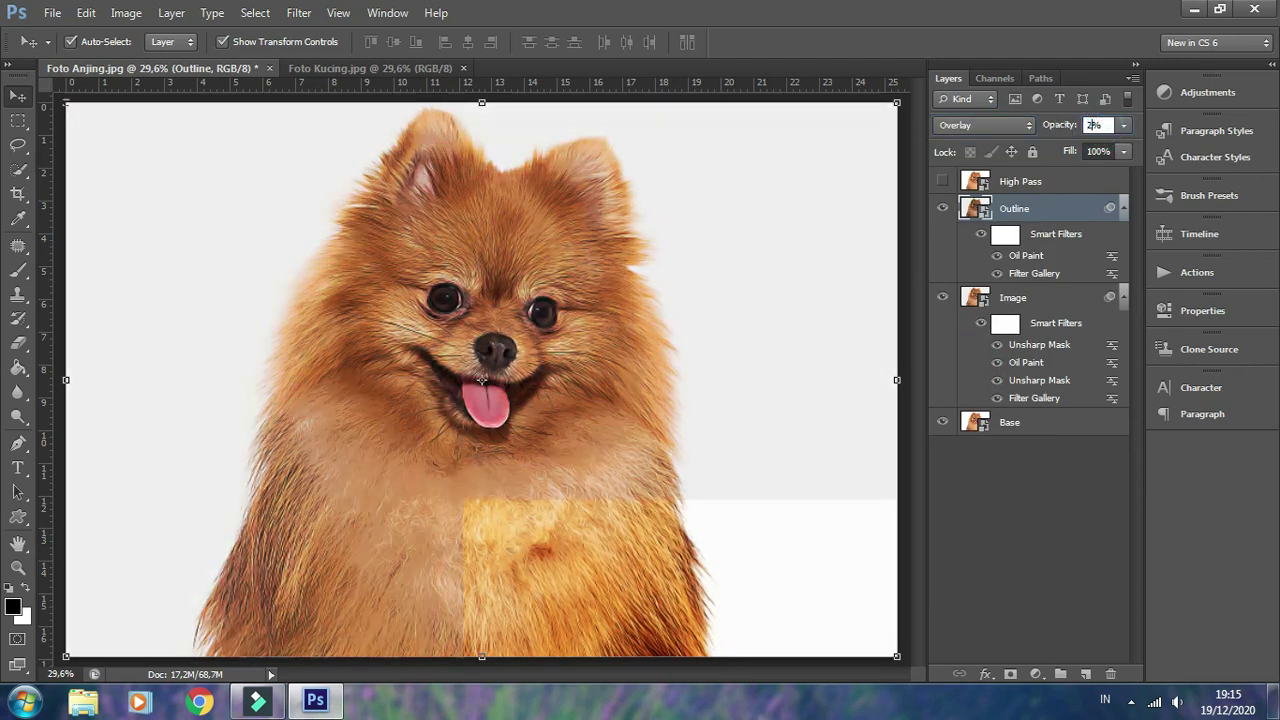
pyautogui.press('Return')
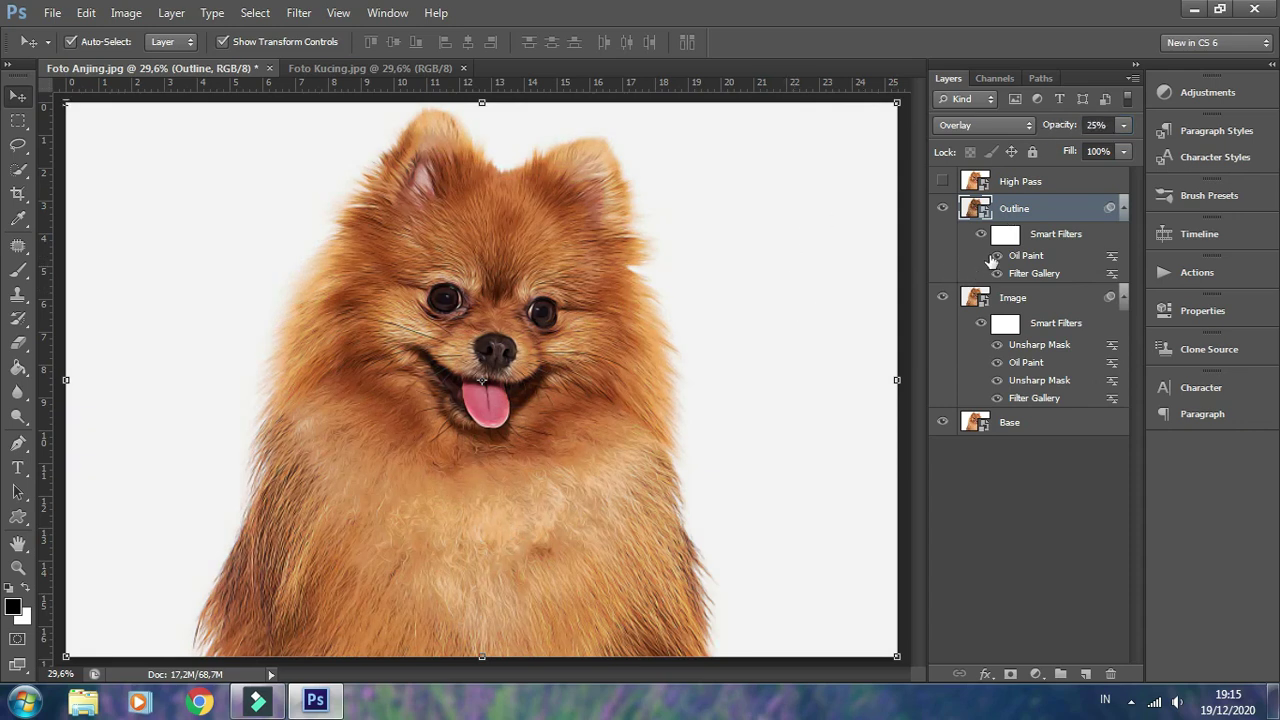
pyautogui.click(1052, 182)
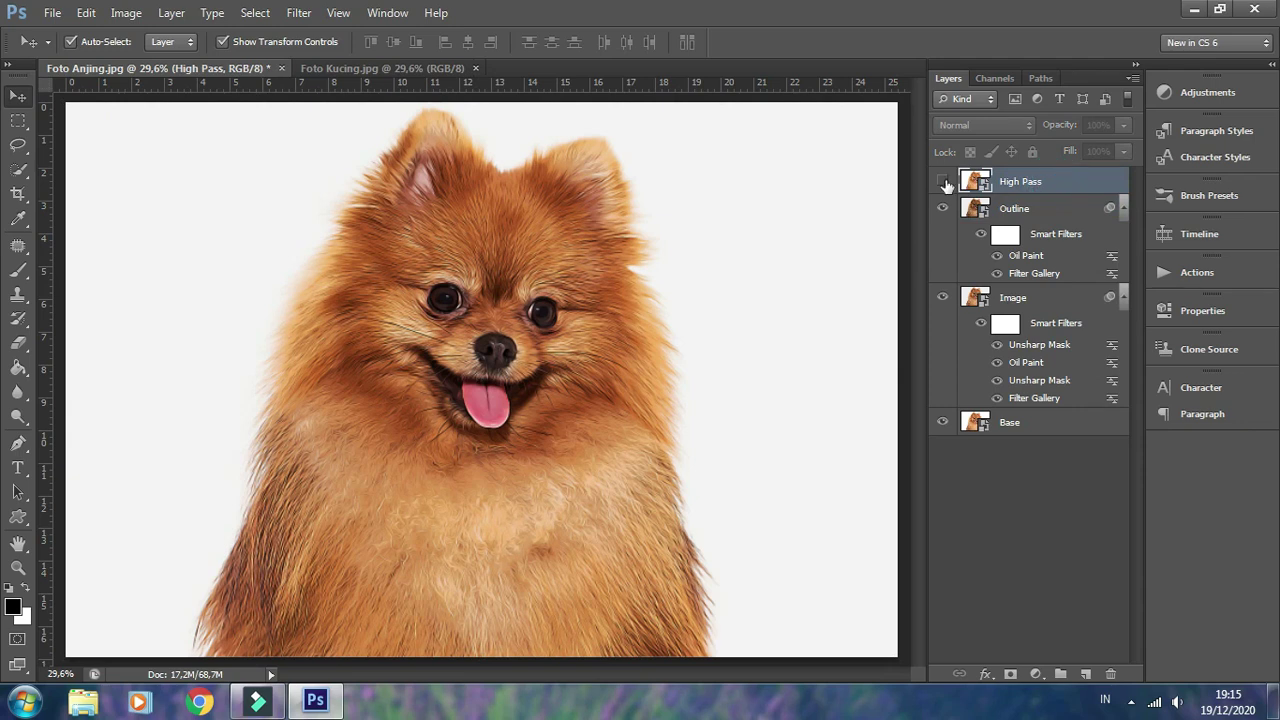
# Show the High Pass layer, apply a 2.0-pixel High Pass filter, and blend it in Overlay
pyautogui.click(943, 182)
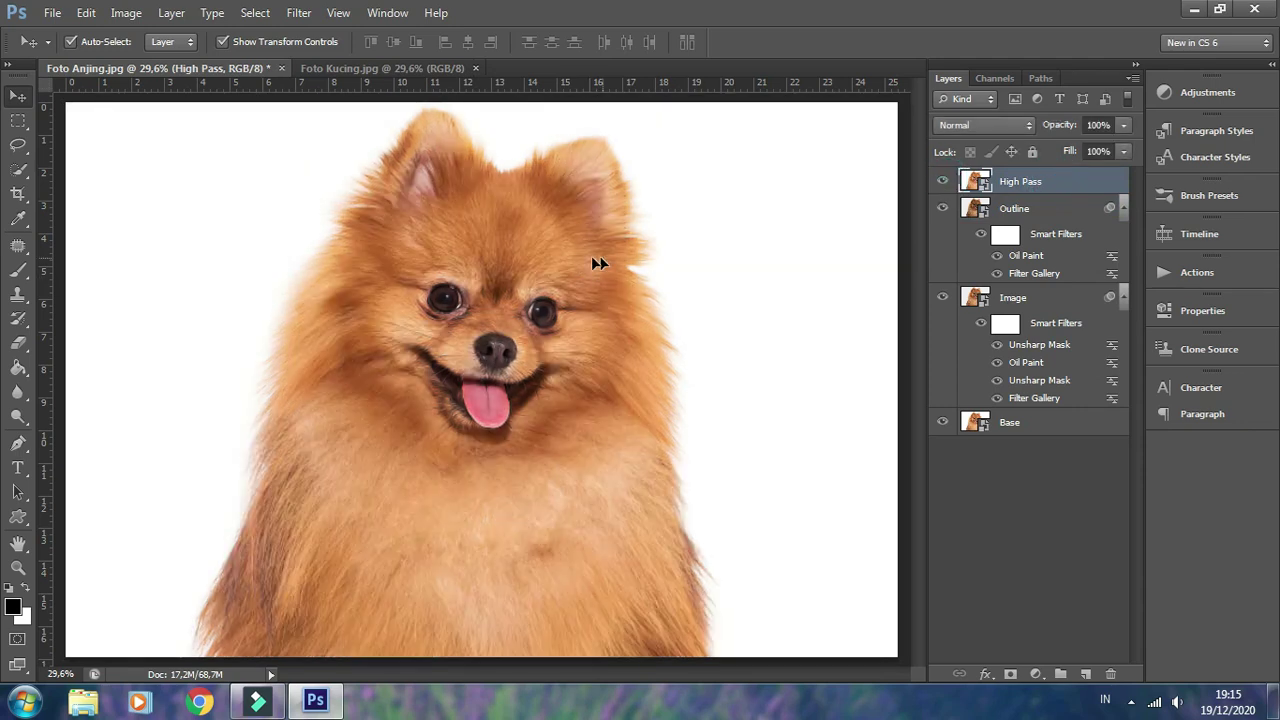
pyautogui.click(299, 13)
pyautogui.moveTo(308, 378)
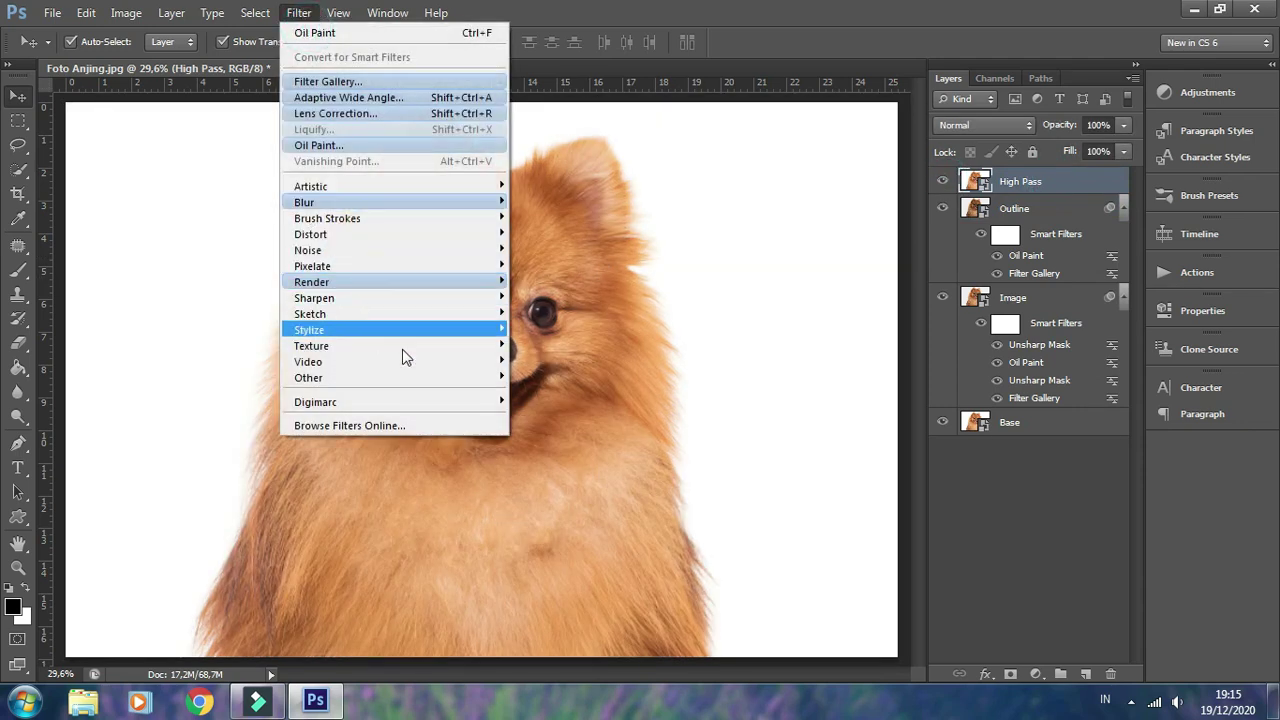
pyautogui.click(545, 392)
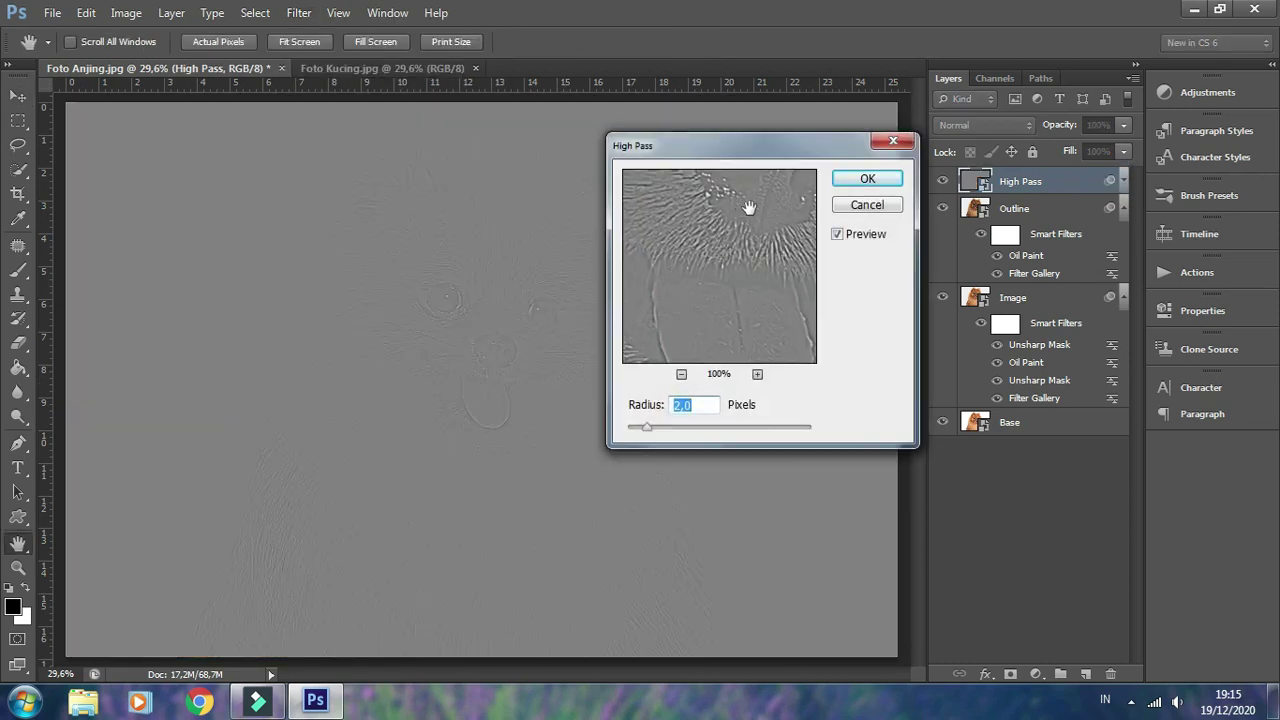
pyautogui.click(868, 180)
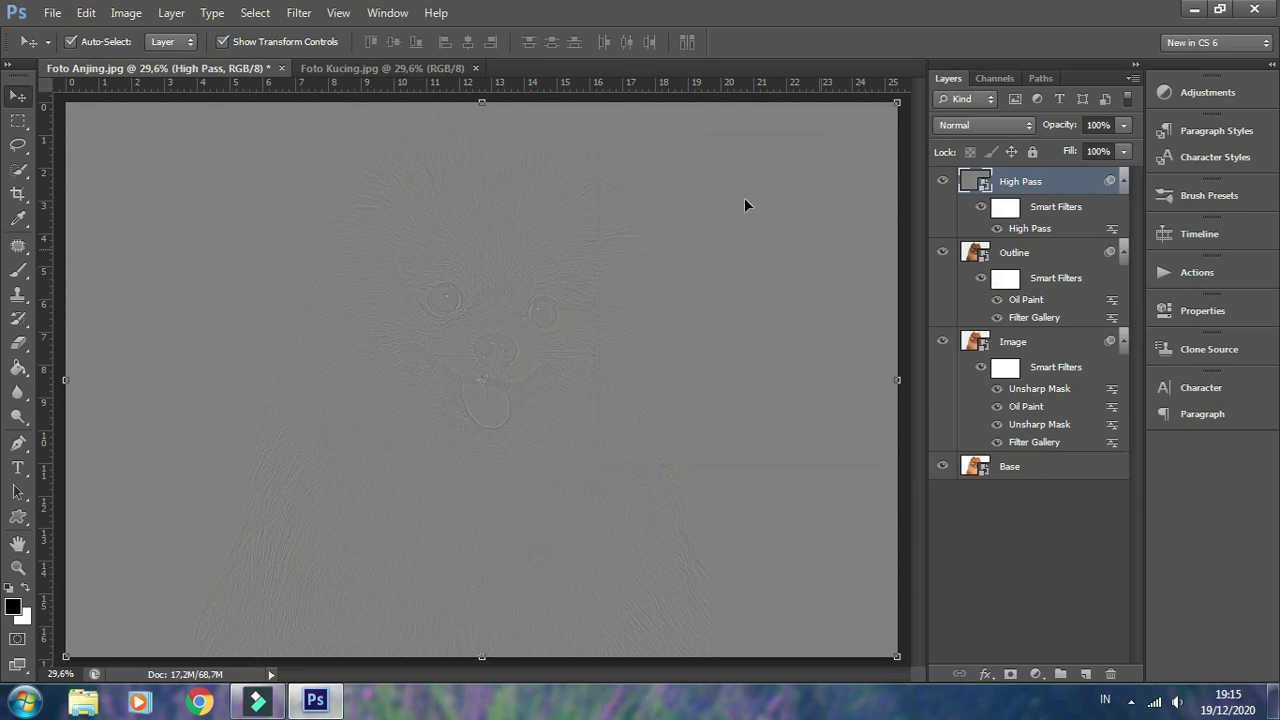
pyautogui.click(964, 127)
pyautogui.click(957, 365)
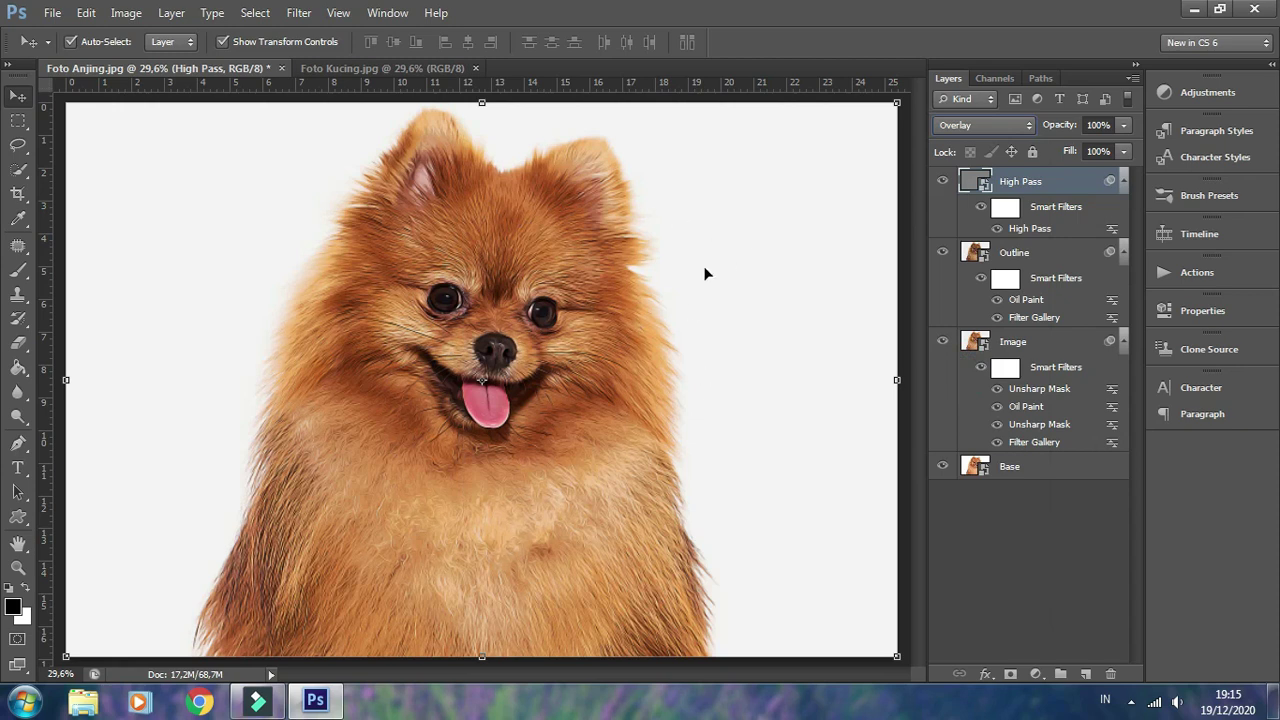
pyautogui.keyDown('shift'); pyautogui.click(1062, 342); pyautogui.keyUp('shift')
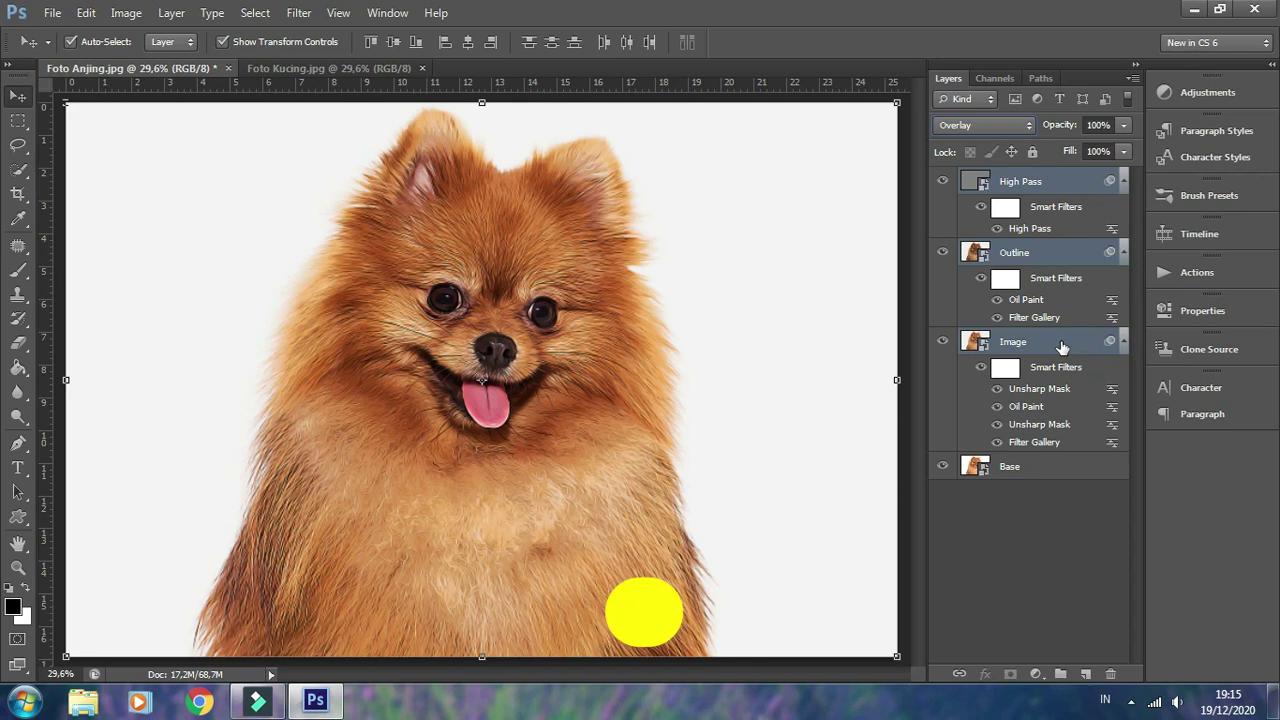
# Group High Pass, Outline and Image into a group named Effect
pyautogui.hotkey('ctrl', 'g')
pyautogui.doubleClick(1015, 179)
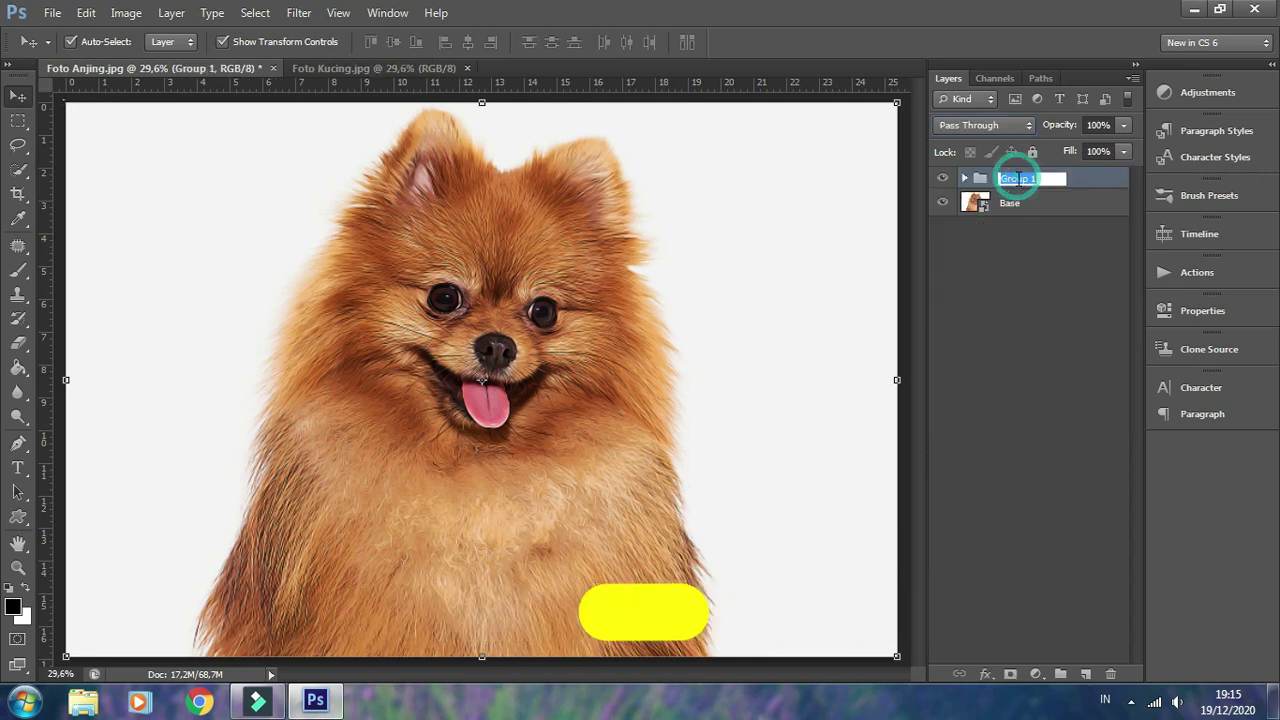
pyautogui.write('Effect')
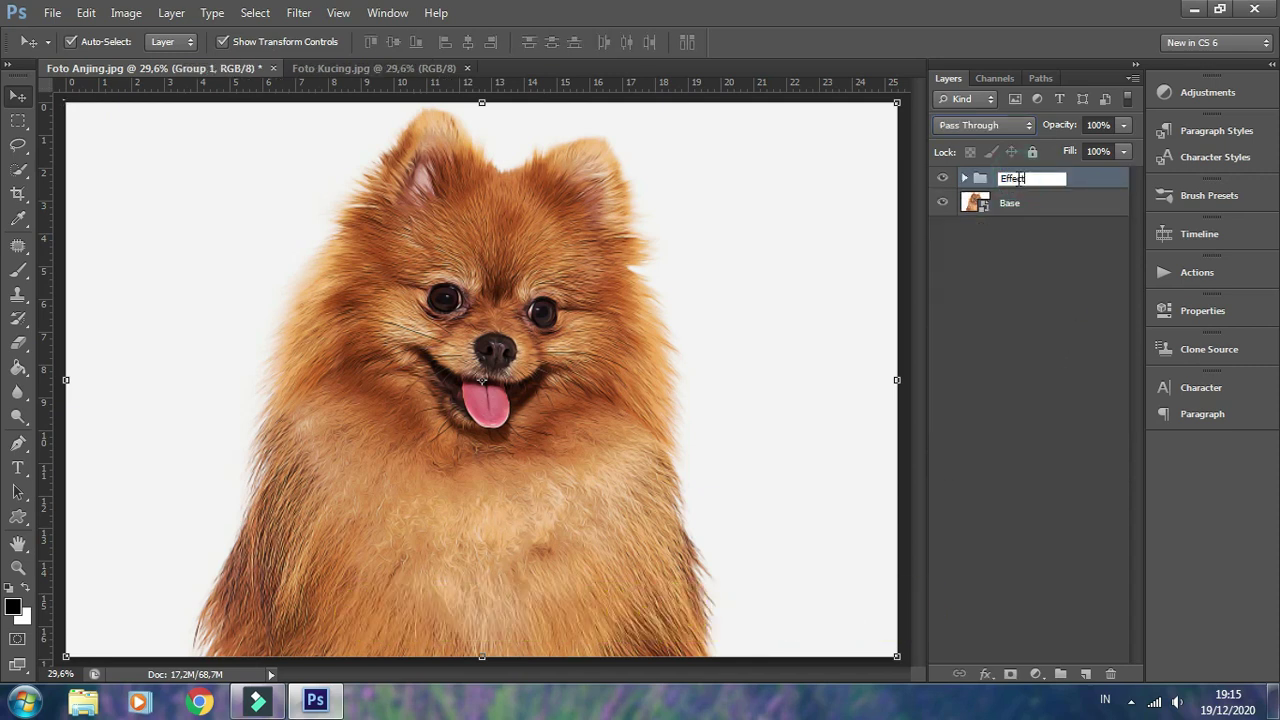
pyautogui.press('Return')
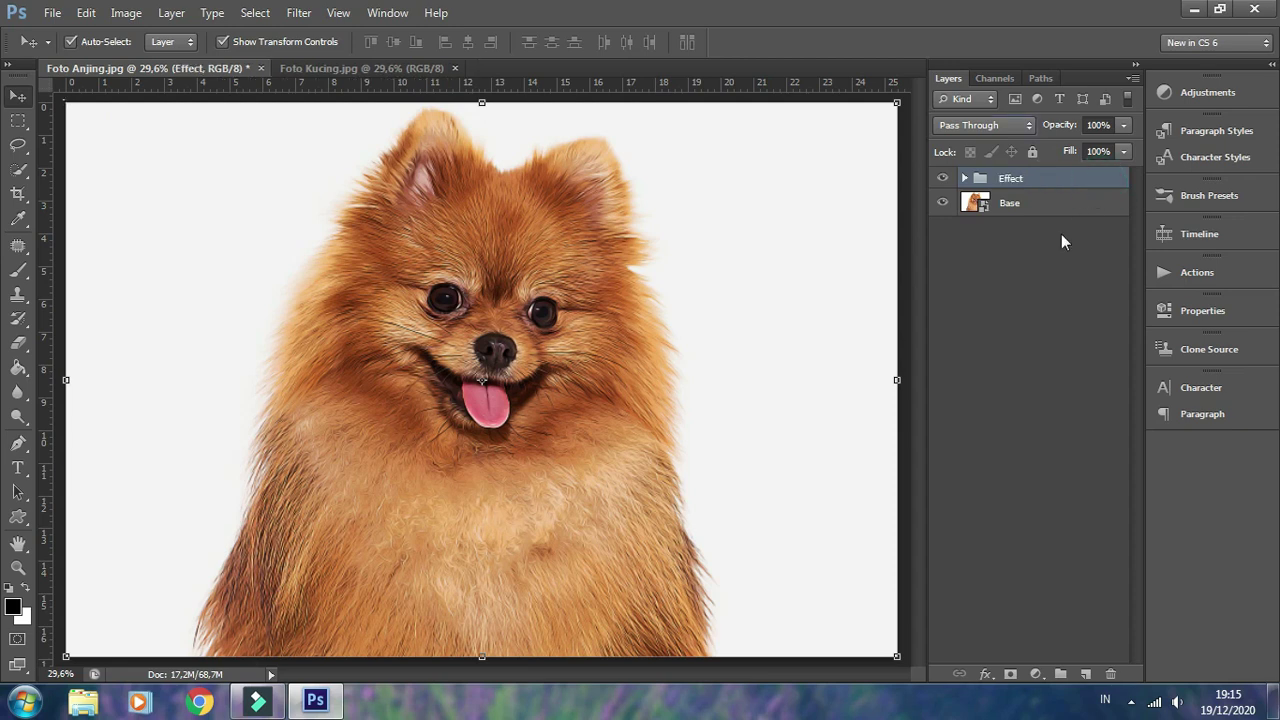
# Add a Levels adjustment with input levels 22, 1.00 and 242
pyautogui.click(1033, 674)
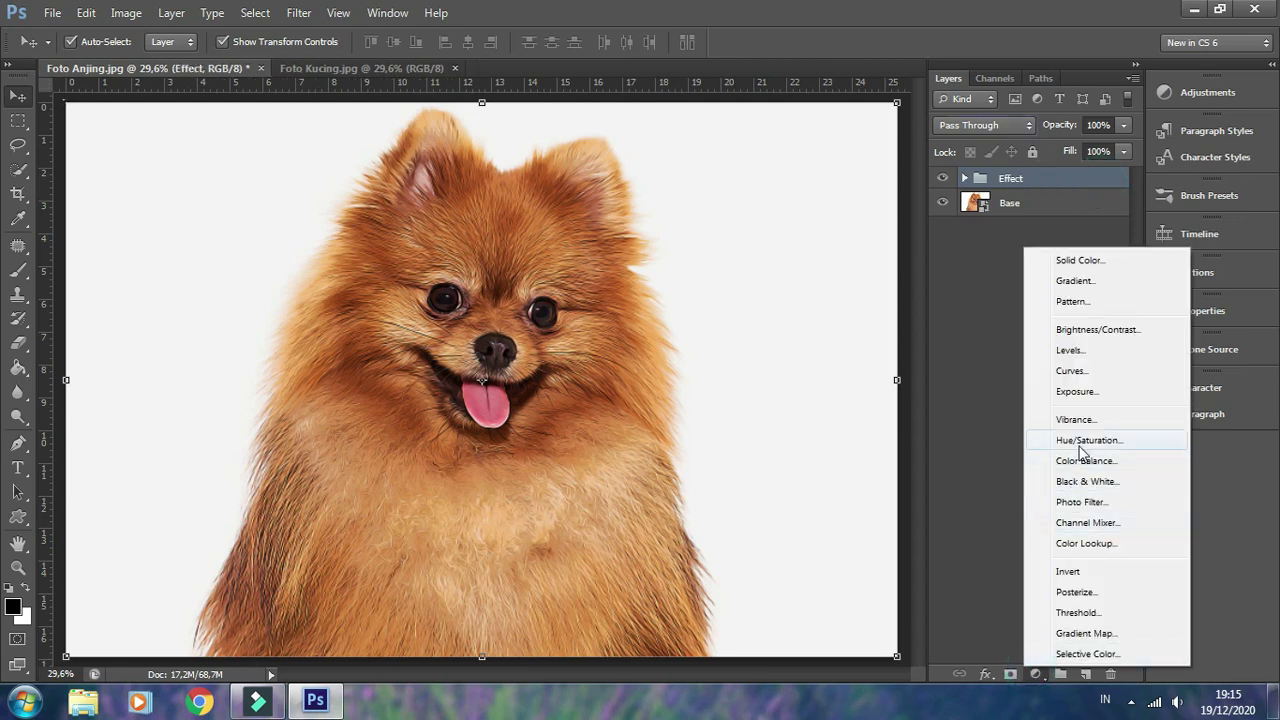
pyautogui.click(1102, 355)
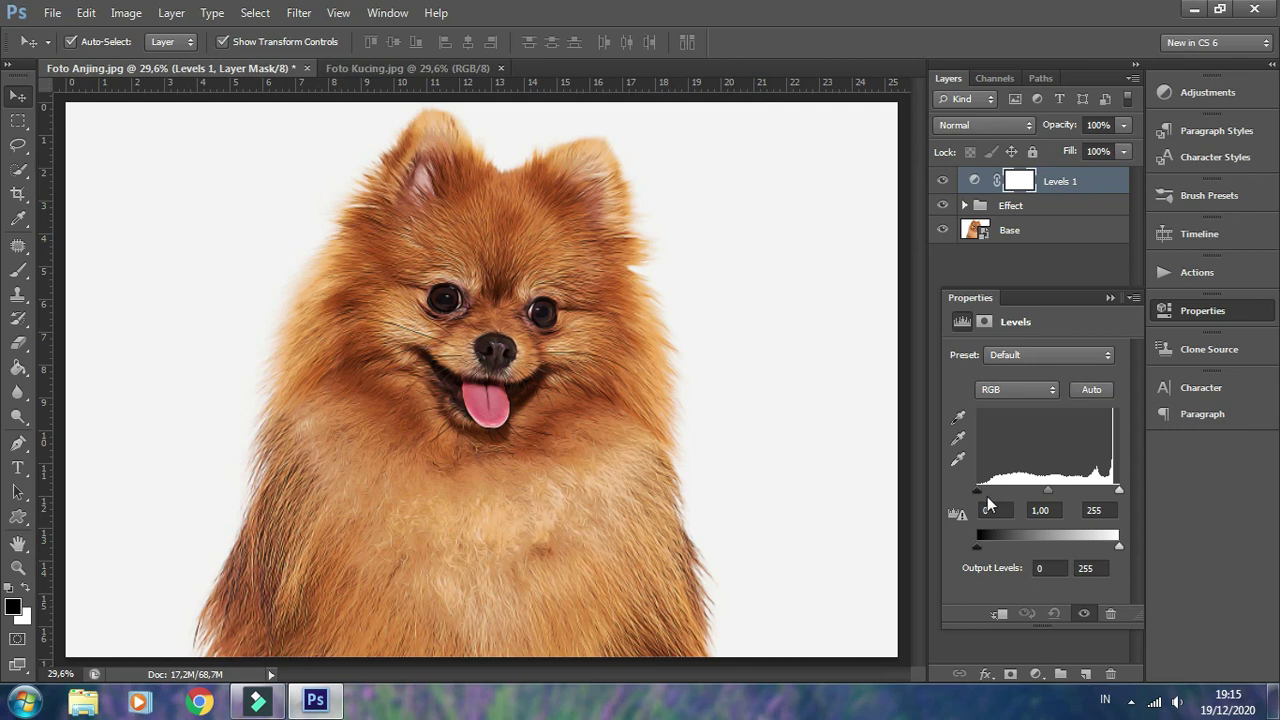
pyautogui.moveTo(978, 490); pyautogui.dragTo(986, 490)
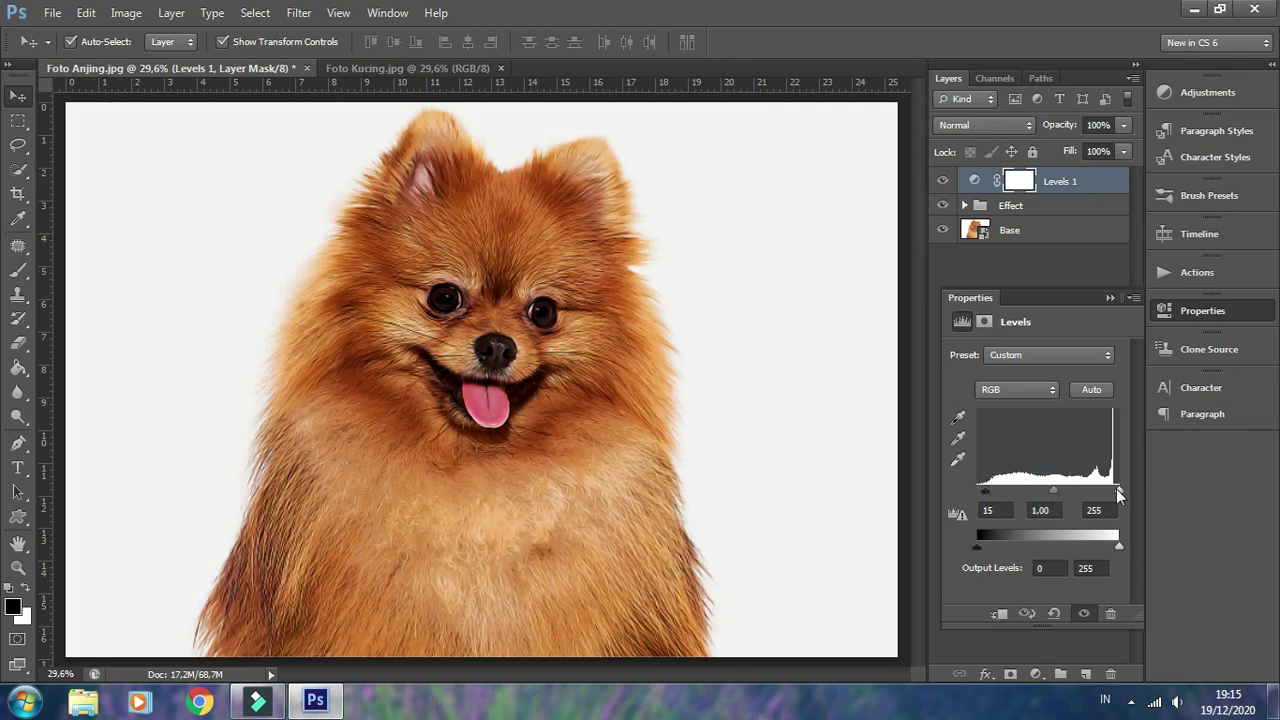
pyautogui.moveTo(1119, 494); pyautogui.dragTo(1111, 494)
pyautogui.moveTo(986, 490); pyautogui.dragTo(990, 490)
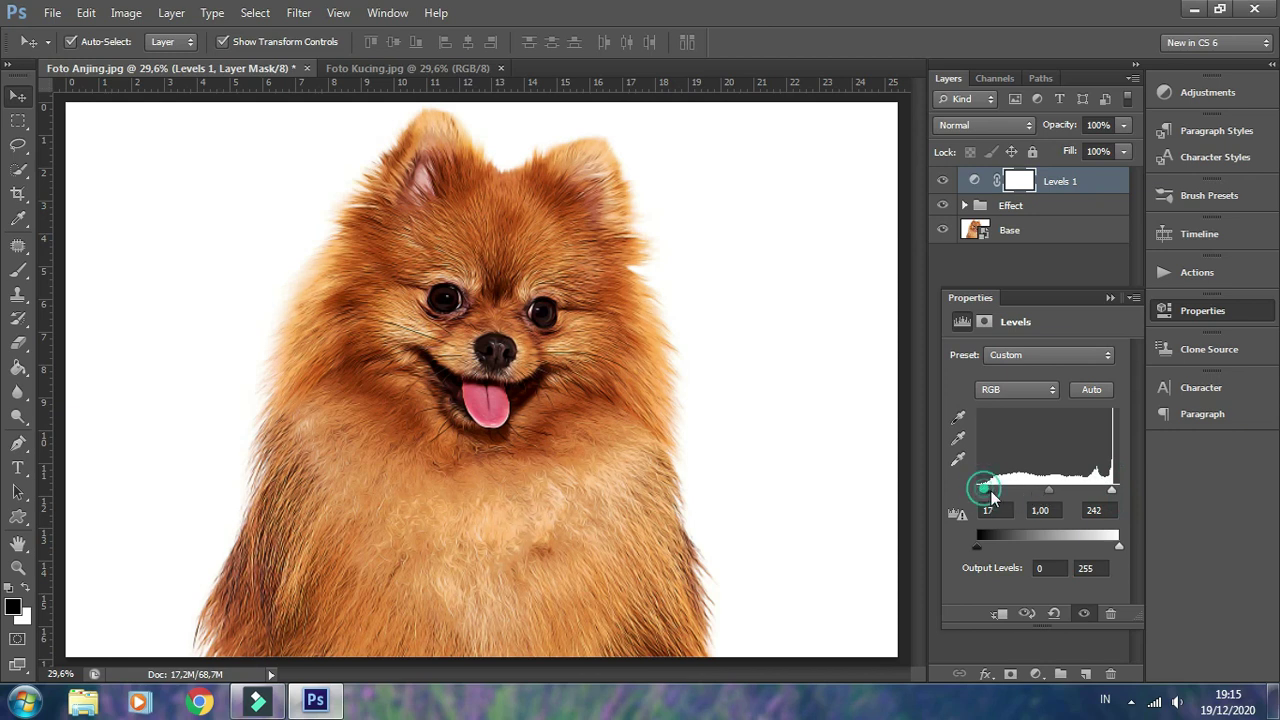
pyautogui.click(1110, 297)
pyautogui.click(1037, 674)
pyautogui.click(1076, 428)
# Set the Vibrance adjustment to vibrance +36 and saturation +10
pyautogui.moveTo(1034, 376); pyautogui.dragTo(1057, 375)
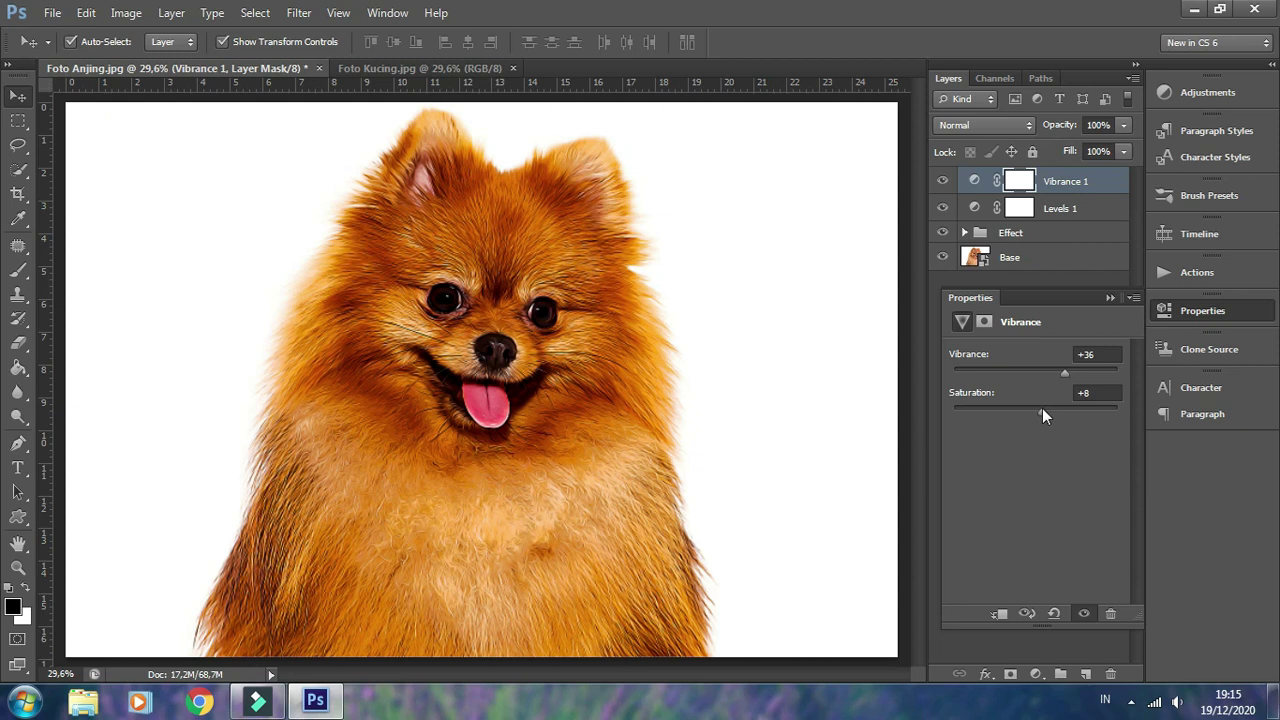
pyautogui.moveTo(1043, 408); pyautogui.dragTo(1044, 408)
pyautogui.click(1114, 296)
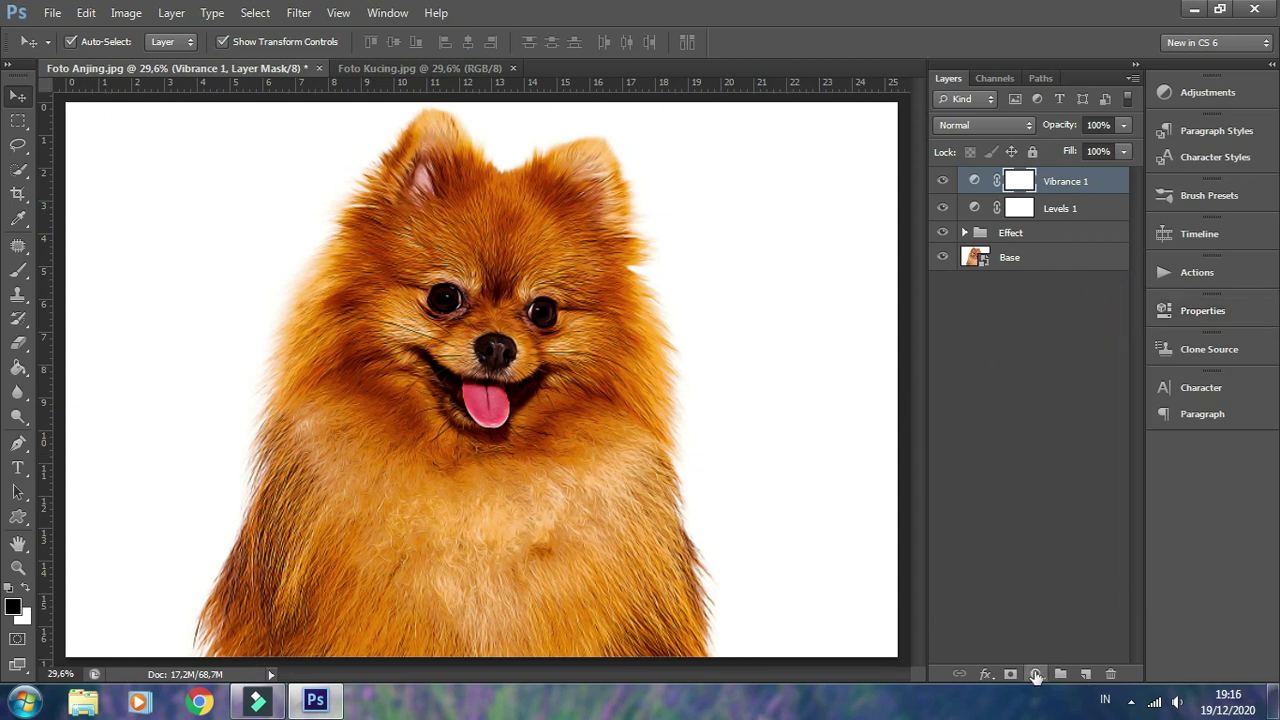
# Add a Color Lookup adjustment layer using 3Strip.look at 50% opacity
pyautogui.click(1036, 674)
pyautogui.click(1085, 547)
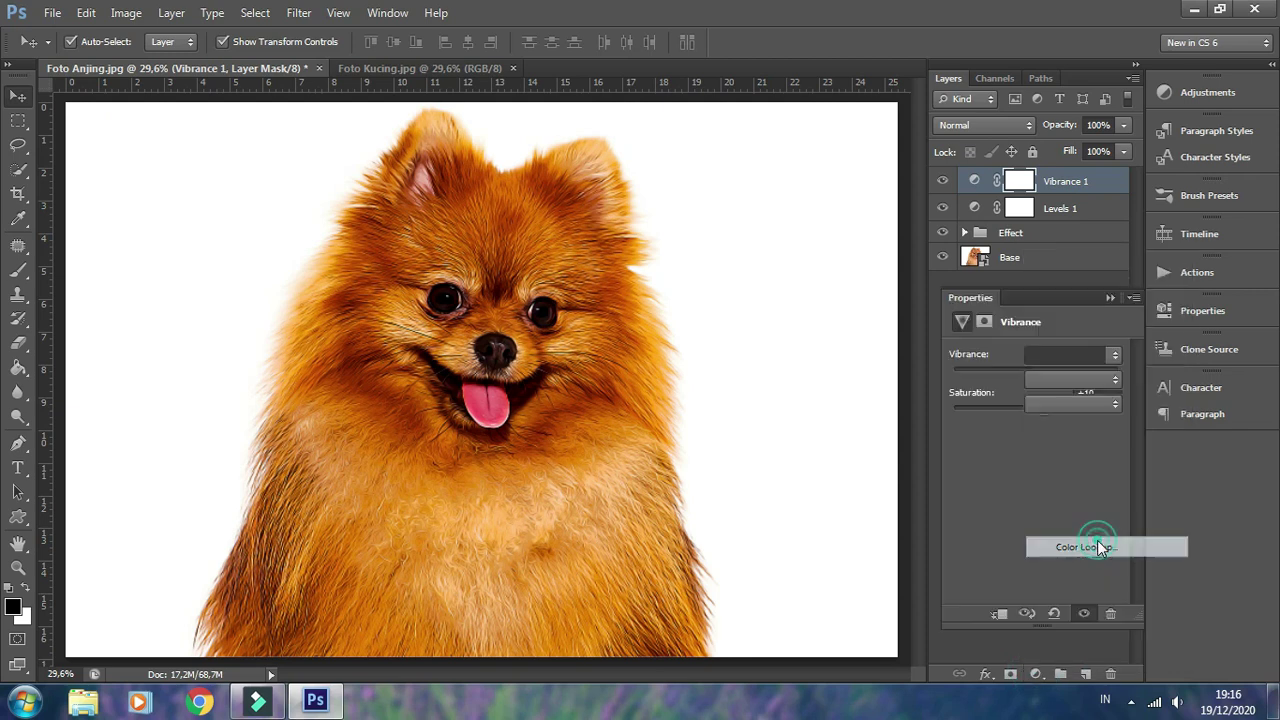
pyautogui.click(1055, 354)
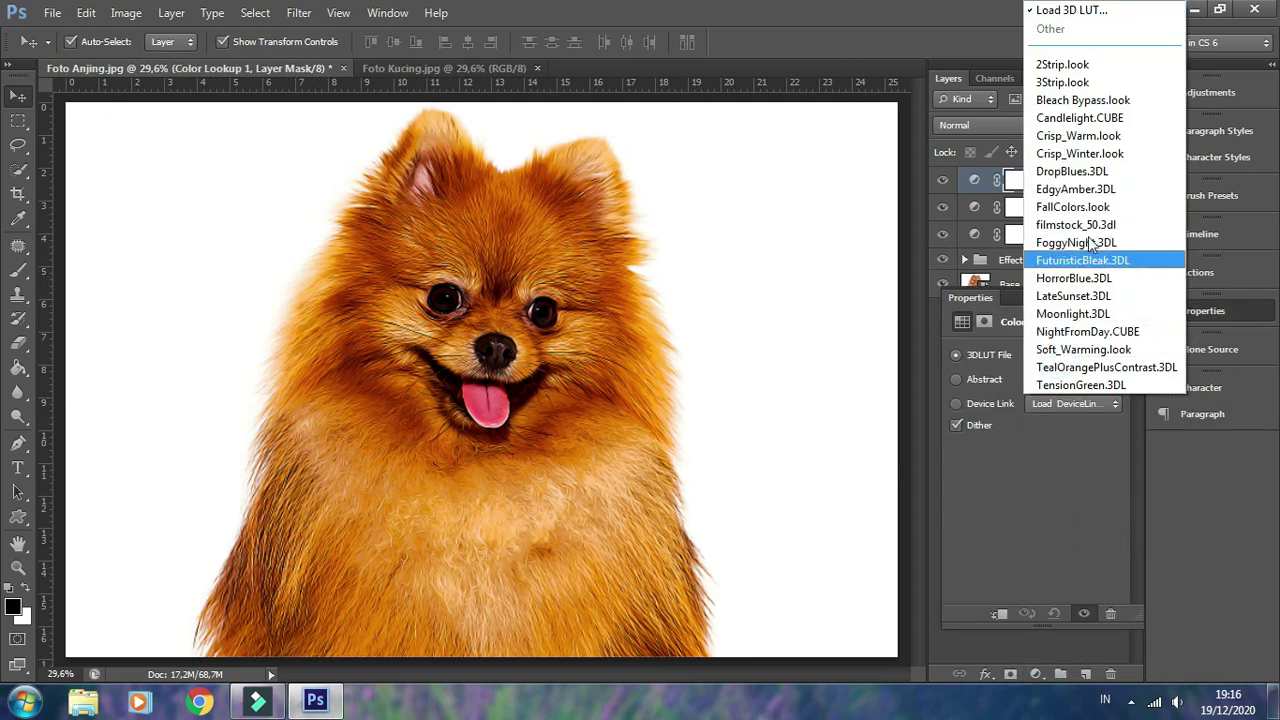
pyautogui.click(1120, 88)
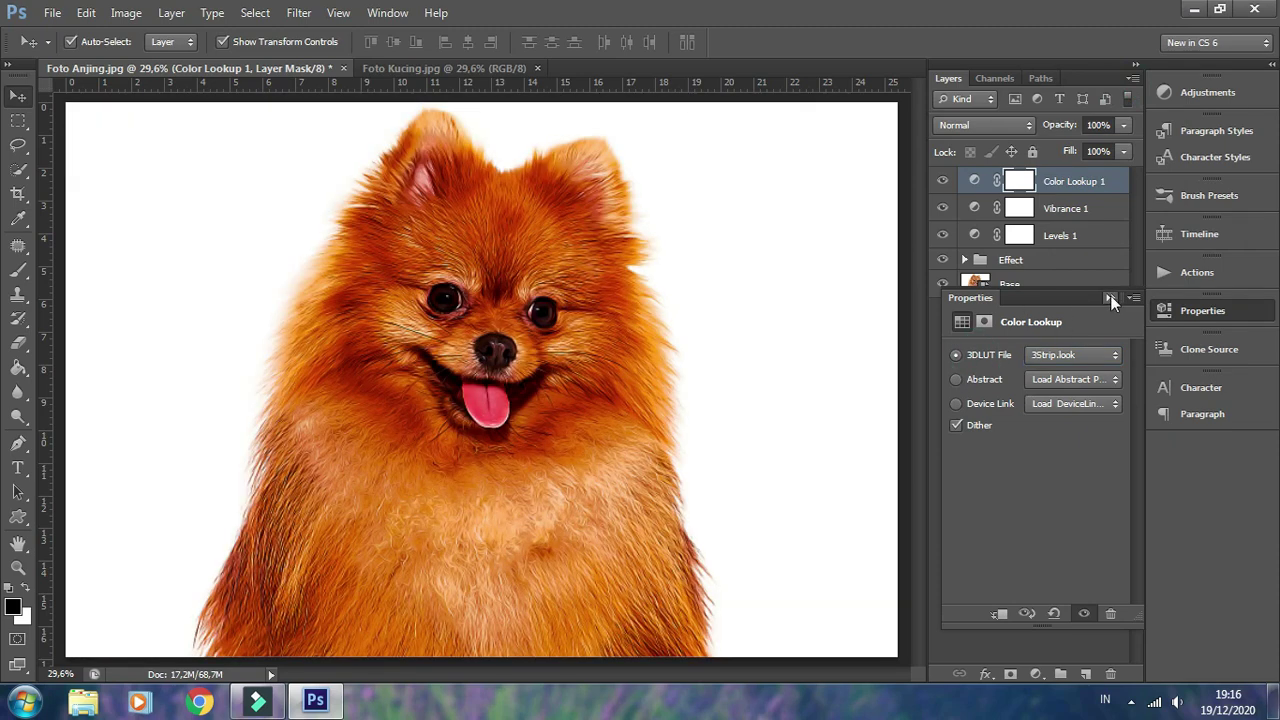
pyautogui.click(1110, 297)
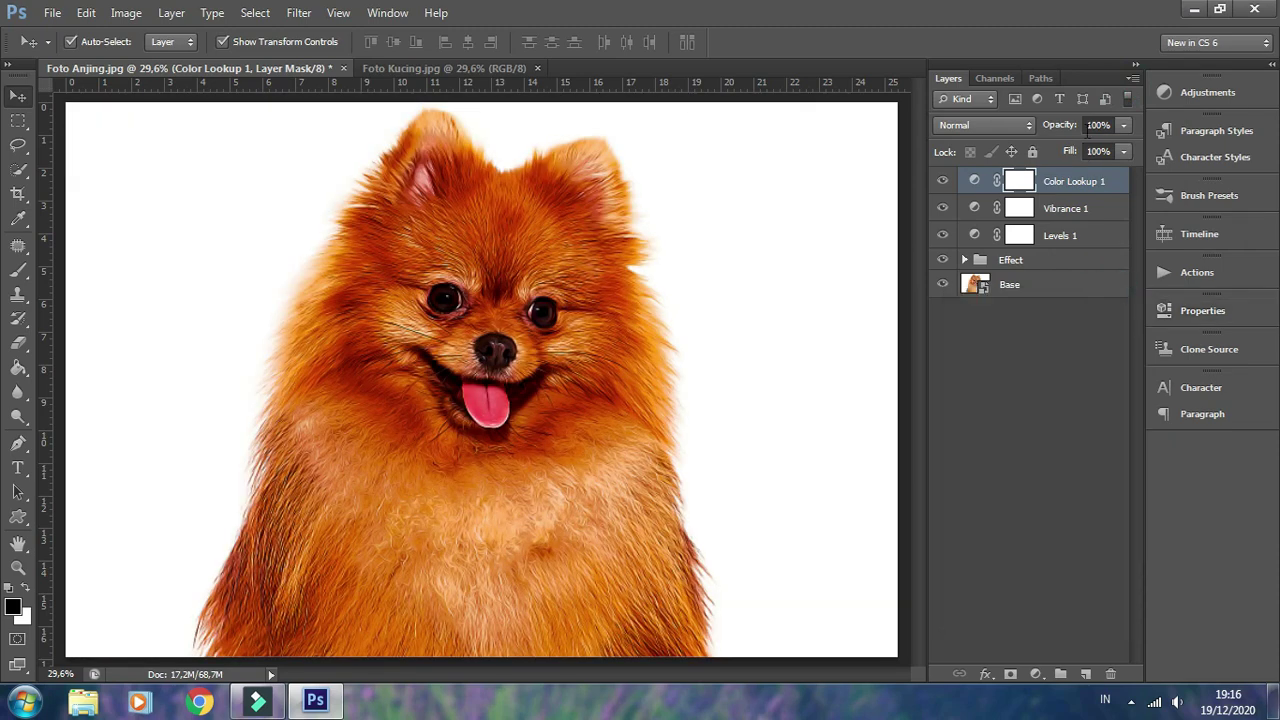
pyautogui.click(1100, 125)
pyautogui.write('50')
pyautogui.press('Return')
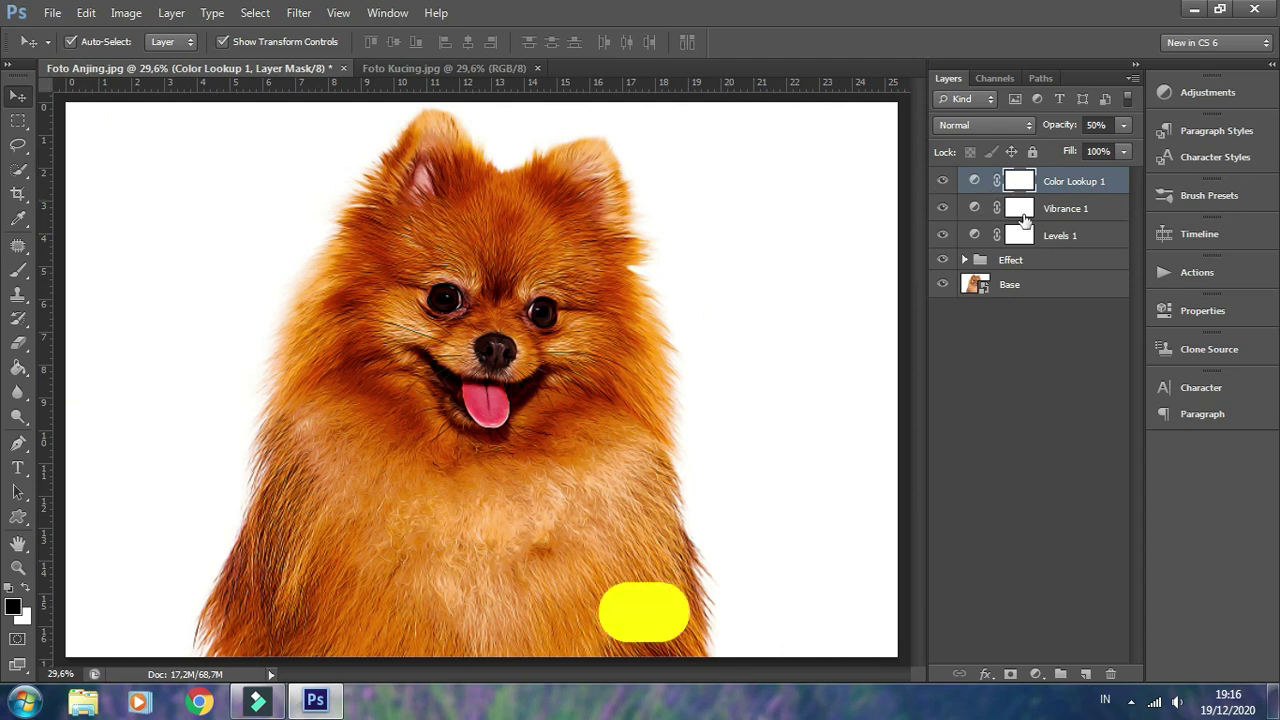
# Group Levels 1, Vibrance 1 and Color Lookup 1 into a group named Adjustment
pyautogui.keyDown('shift'); pyautogui.click(1075, 240); pyautogui.keyUp('shift')
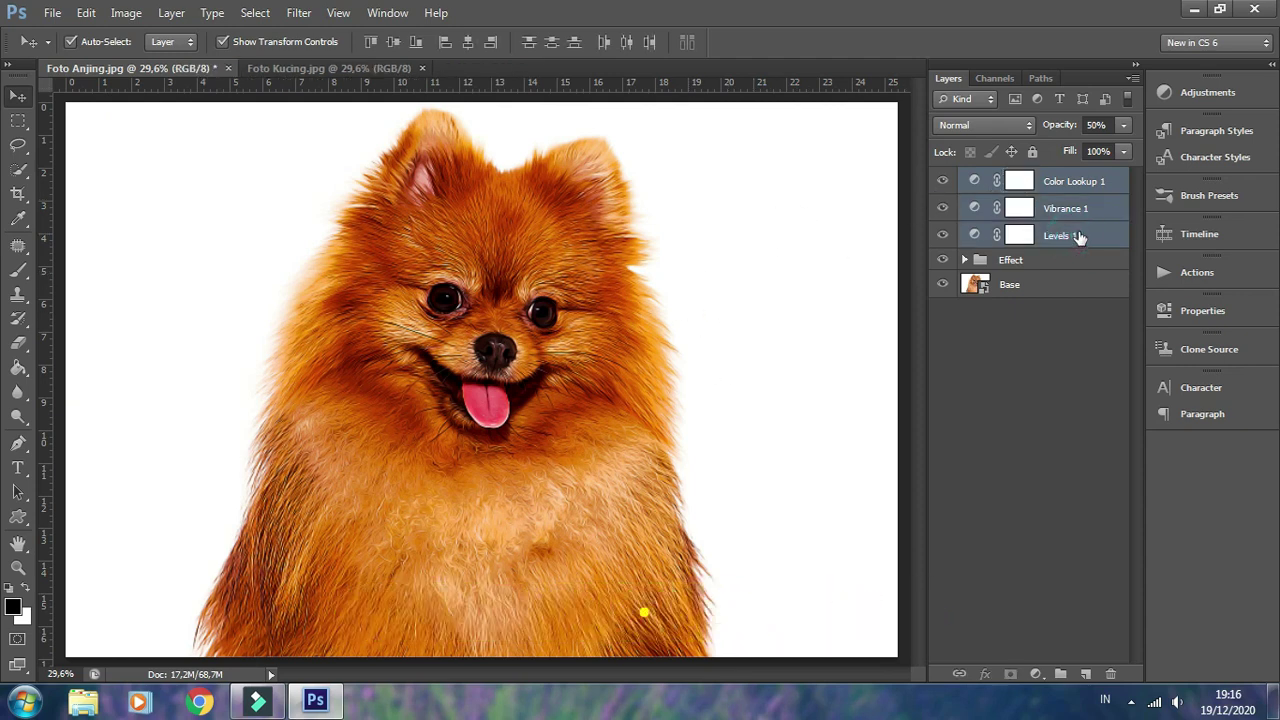
pyautogui.hotkey('ctrl', 'g')
pyautogui.doubleClick(1018, 177)
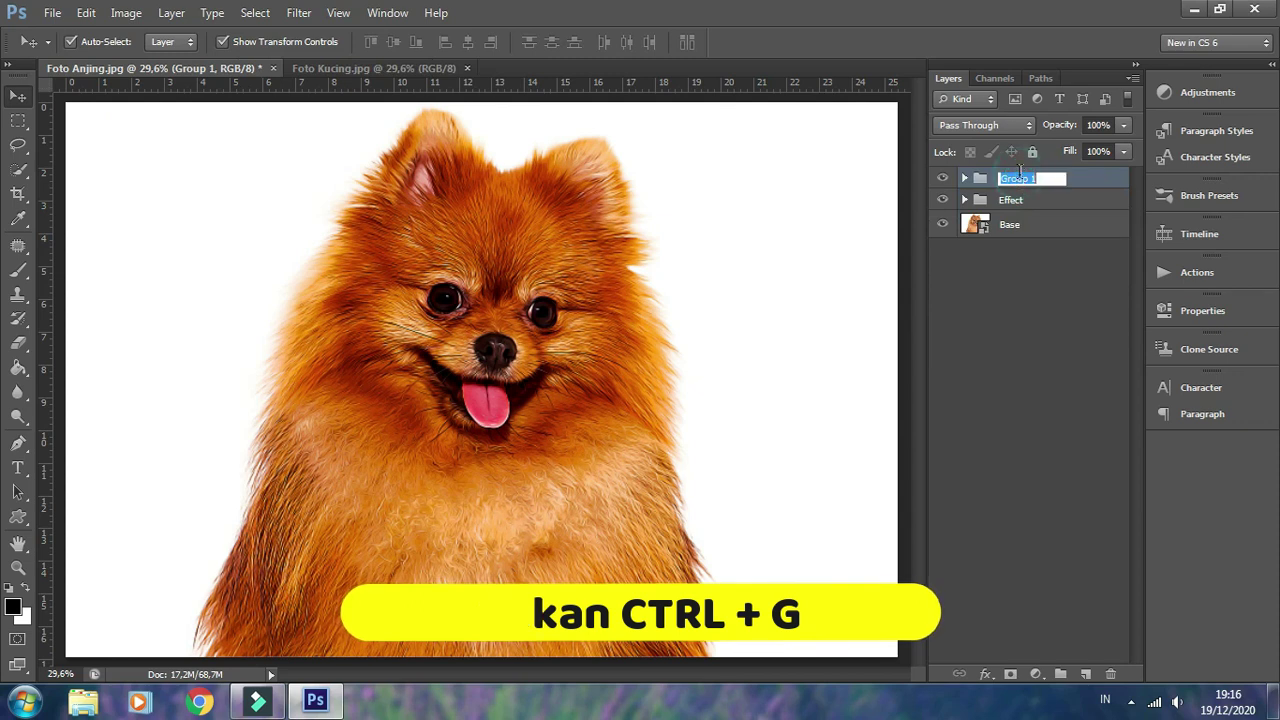
pyautogui.write('Adjustment')
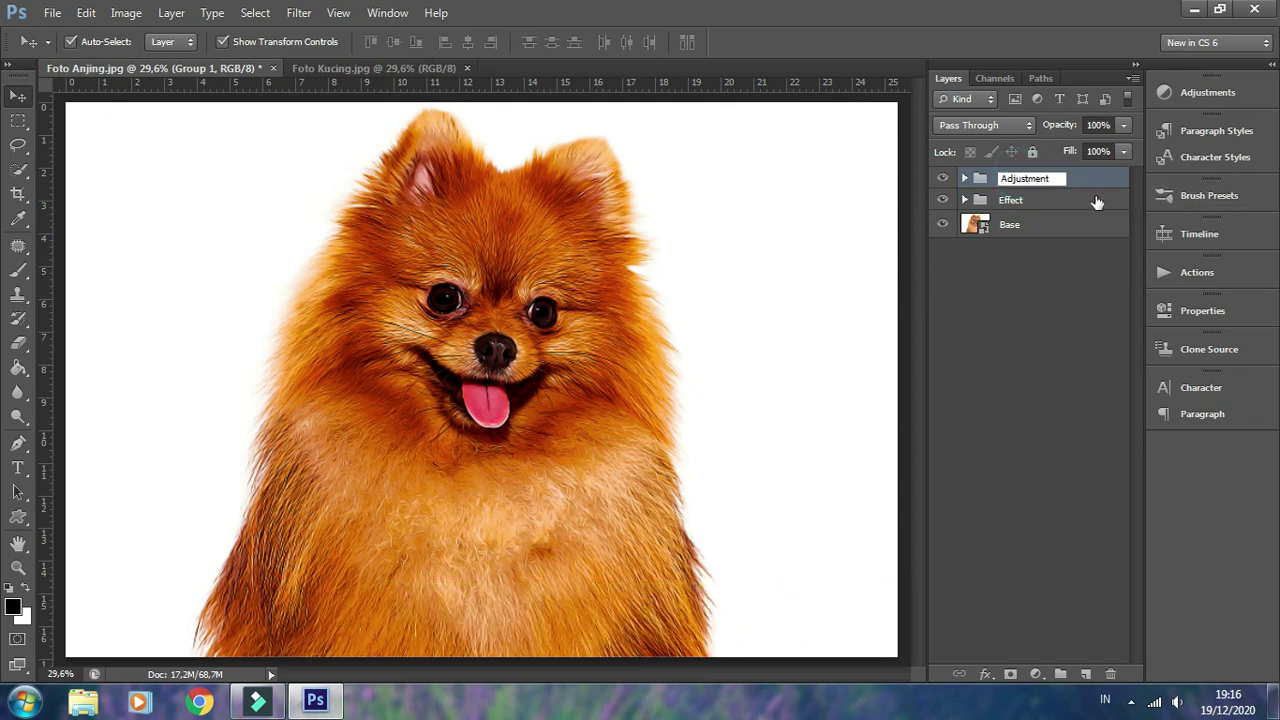
pyautogui.press('Return')
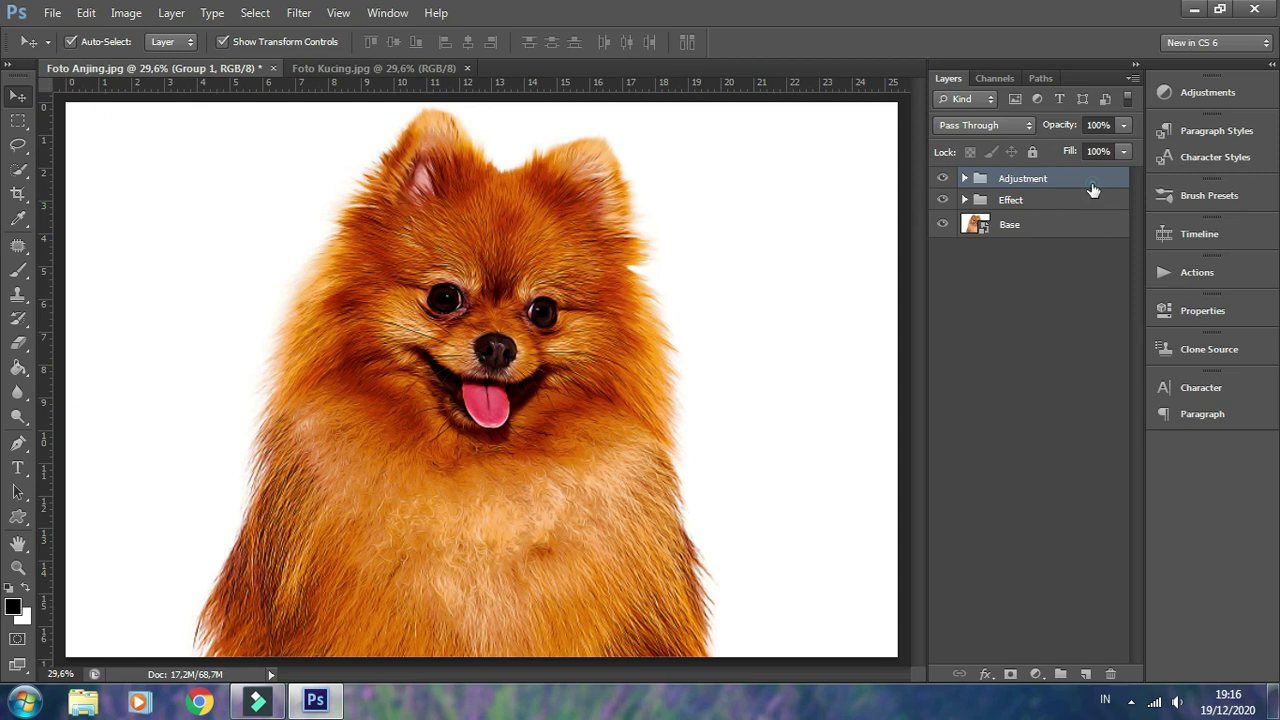
# Group the Adjustment and Effect groups into a new group named Cartoon Effect
pyautogui.keyDown('shift'); pyautogui.click(1093, 200); pyautogui.keyUp('shift')
pyautogui.hotkey('ctrl', 'g')
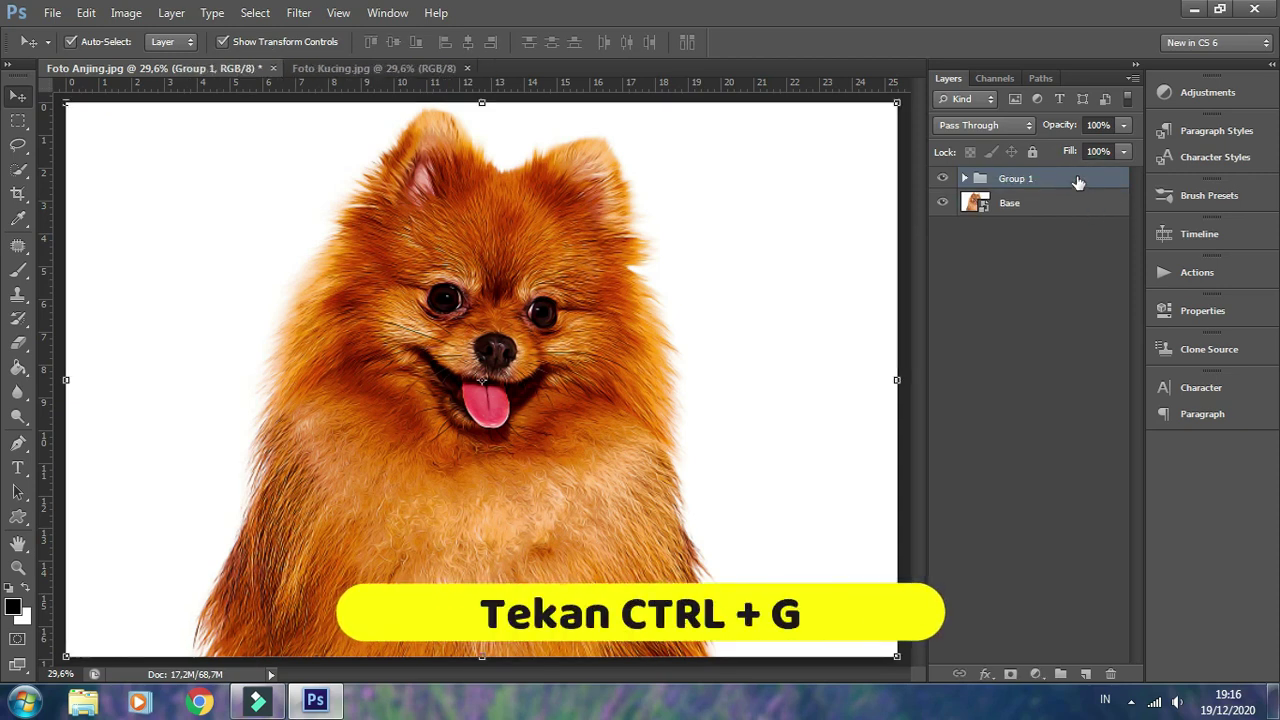
pyautogui.doubleClick(1016, 177)
pyautogui.write('Cartoon Effect')
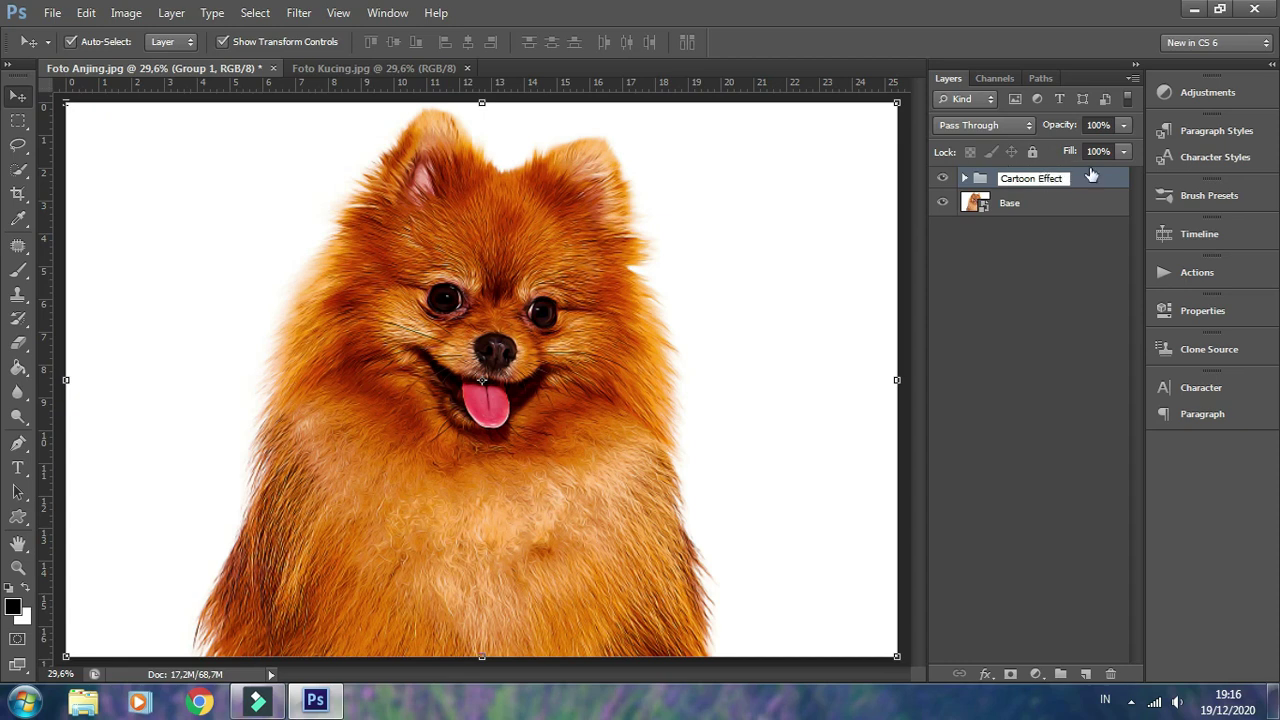
pyautogui.click(1091, 176)
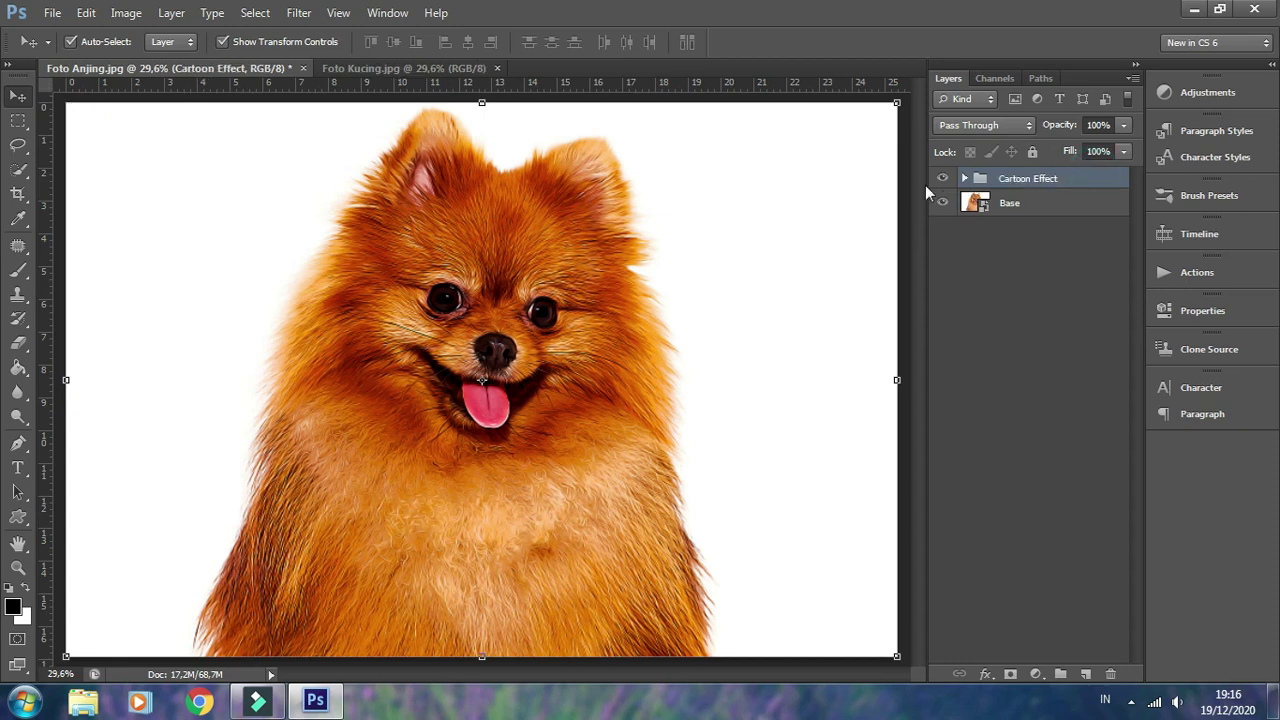
# Toggle the Cartoon Effect group off and on to compare, then fit the image on screen
pyautogui.click(941, 178)
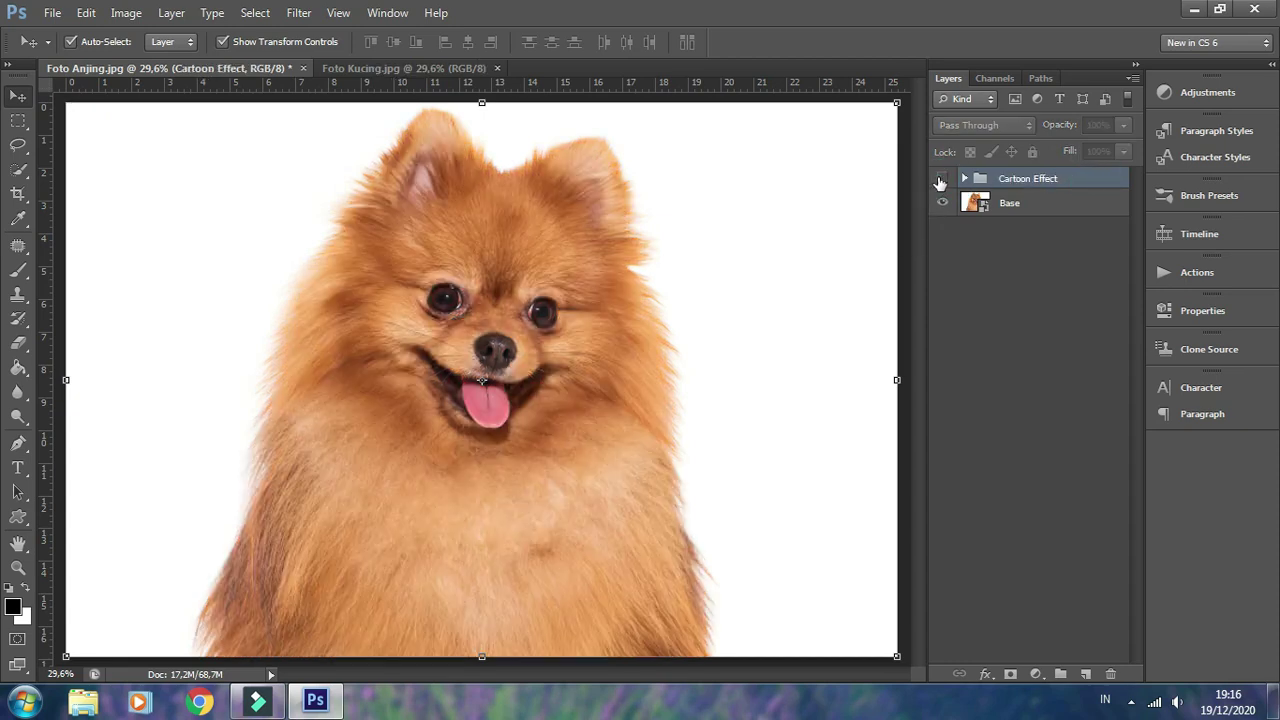
pyautogui.click(941, 178)
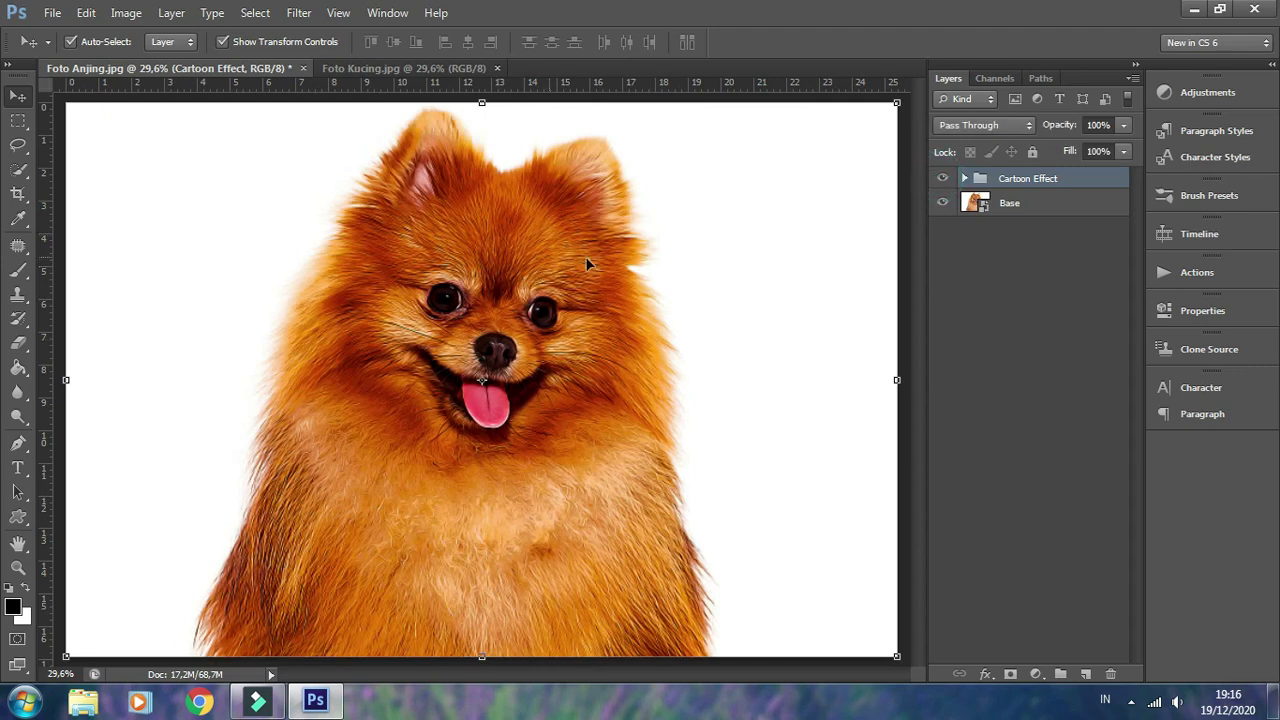
pyautogui.keyDown('alt'); pyautogui.scroll(2, 530, 214); pyautogui.keyUp('alt')
pyautogui.keyDown('alt'); pyautogui.scroll(1, 531, 216); pyautogui.keyUp('alt')
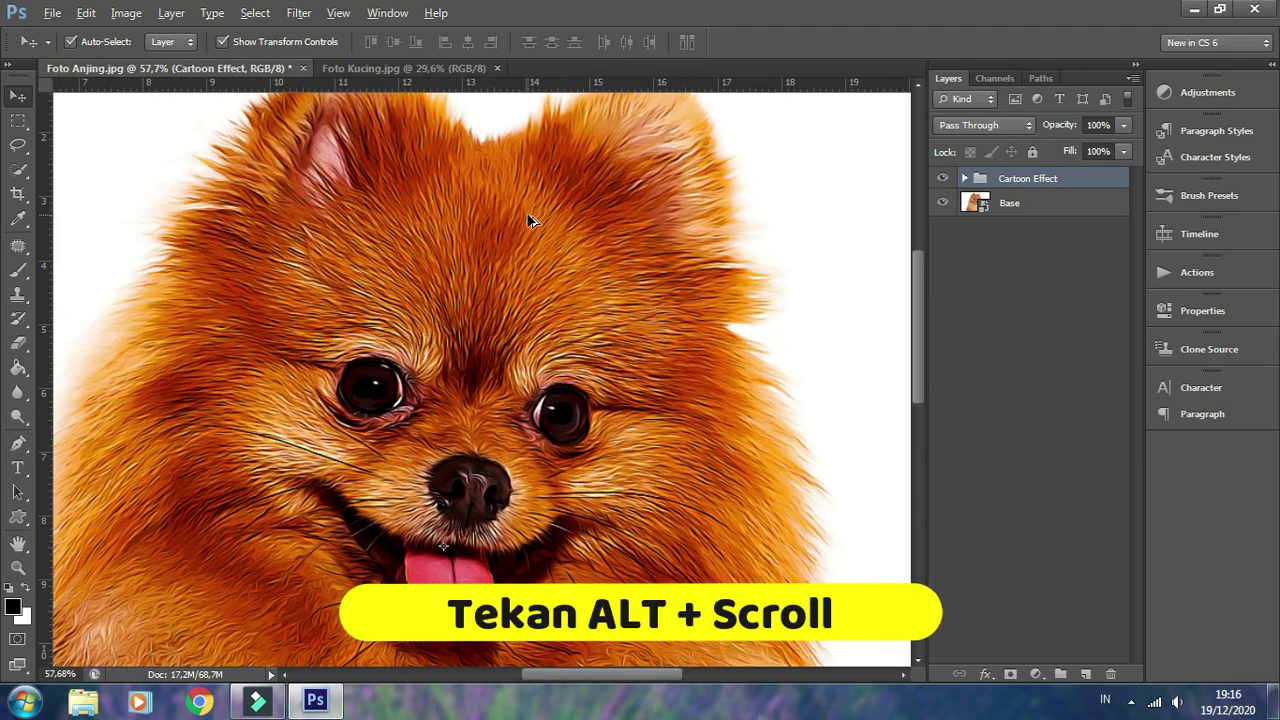
pyautogui.keyDown('alt'); pyautogui.scroll(2, 532, 220); pyautogui.keyUp('alt')
pyautogui.scroll(-1, 533, 219)
pyautogui.scroll(-1, 672, 178)
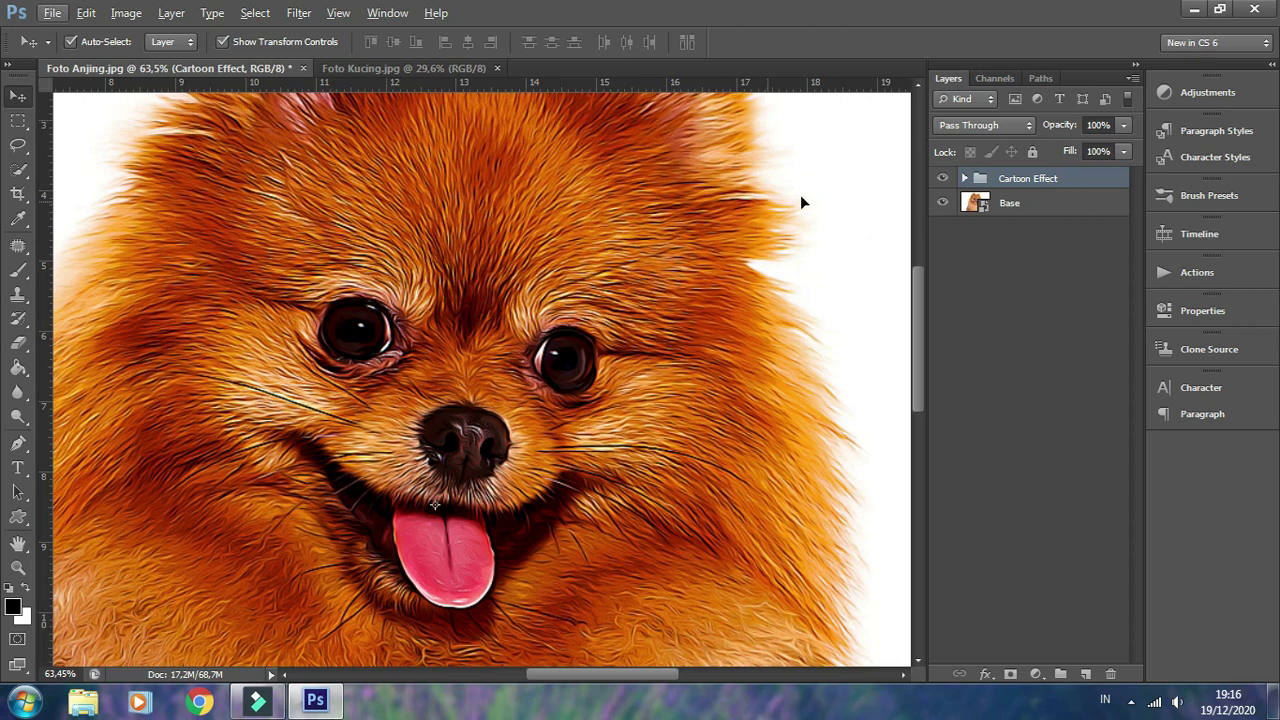
pyautogui.click(942, 178)
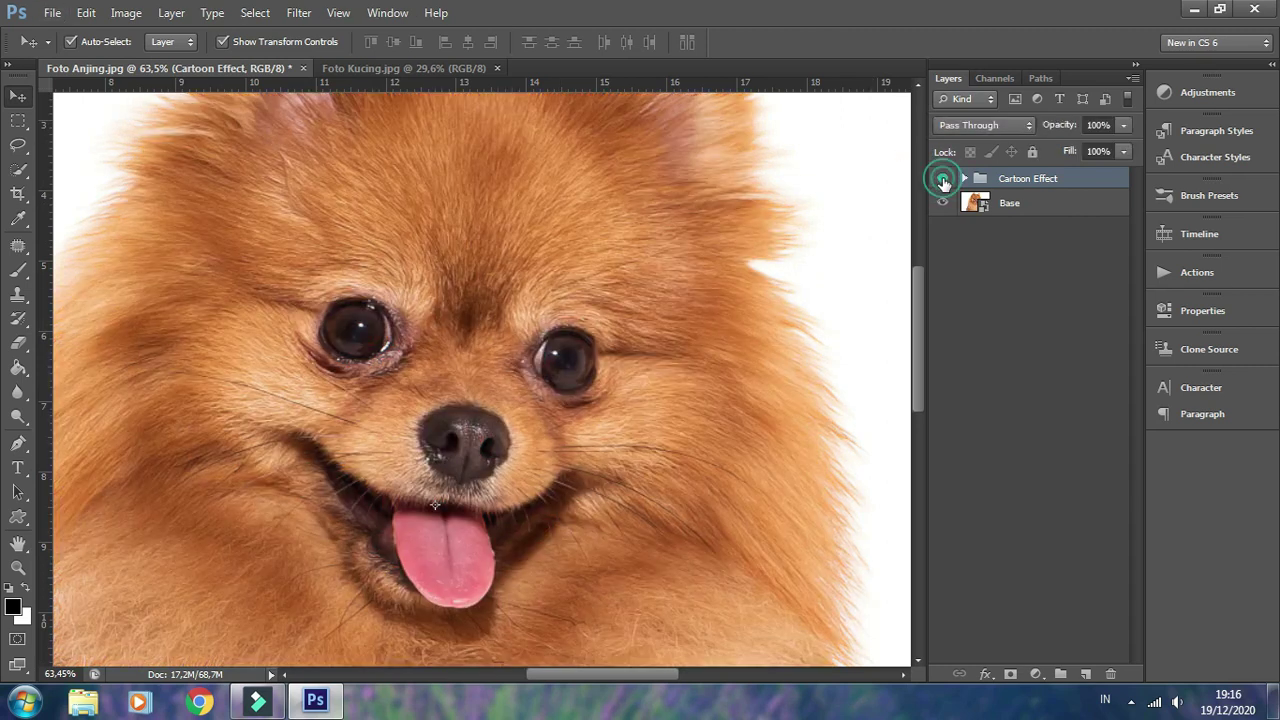
pyautogui.click(942, 178)
pyautogui.hotkey('ctrl', '0')
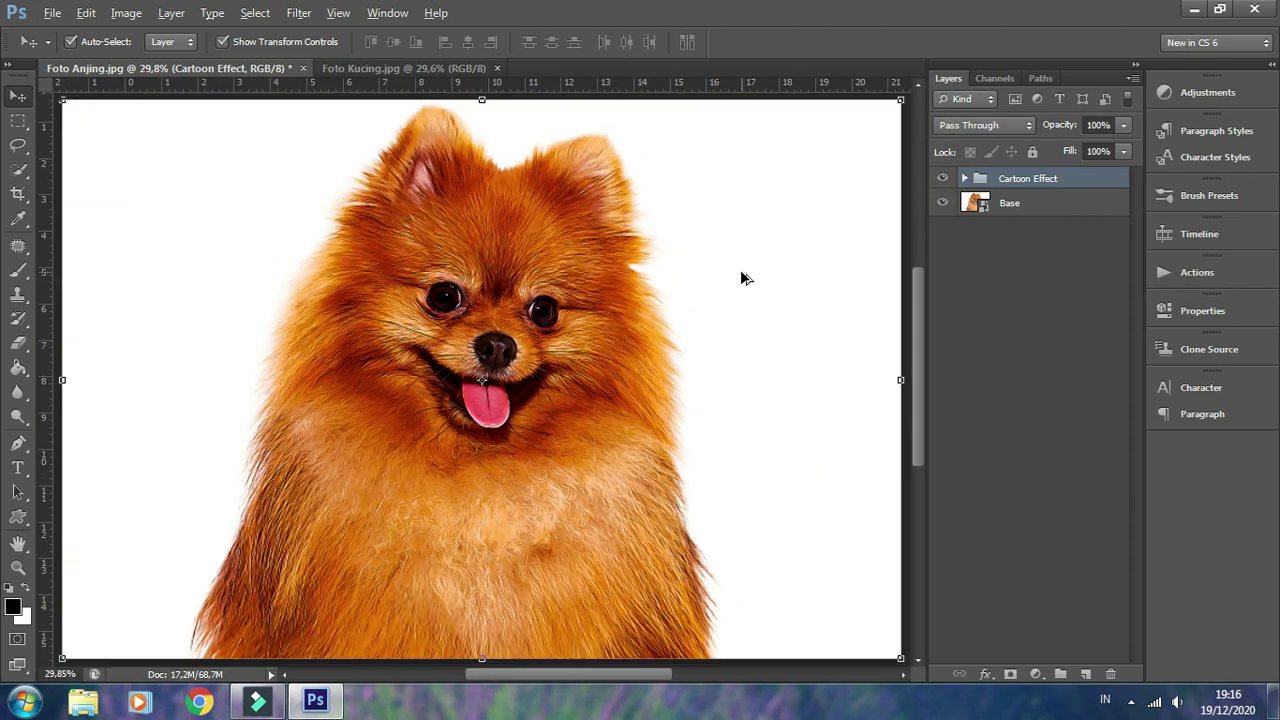
# Put the Foto Kucing.jpg cat photo into the Base smart object's contents and save it
pyautogui.click(1010, 203)
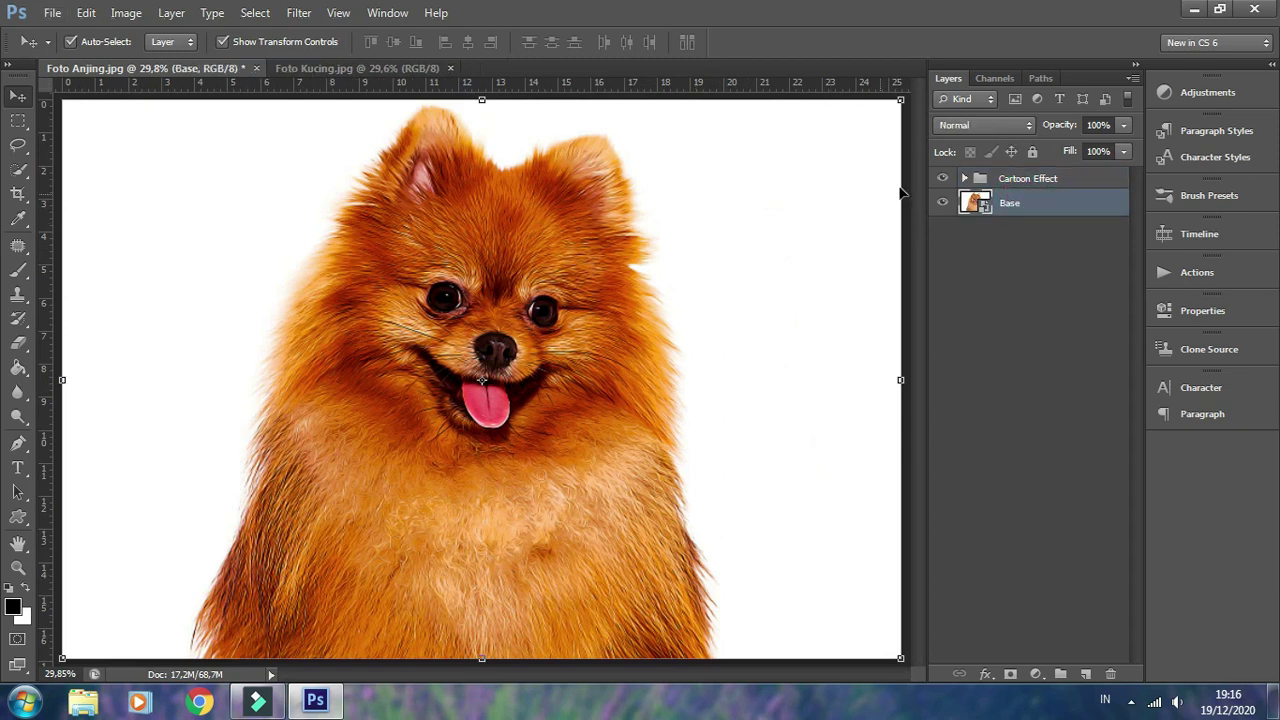
pyautogui.doubleClick(978, 200)
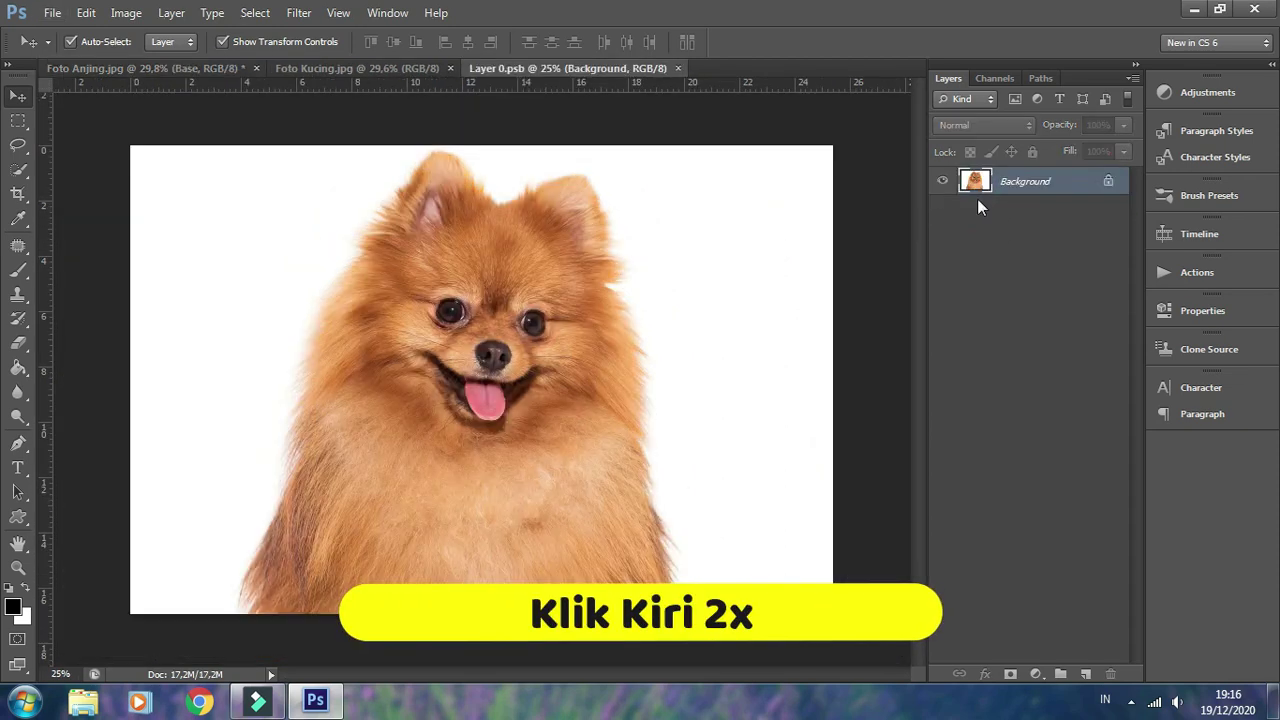
pyautogui.click(379, 69)
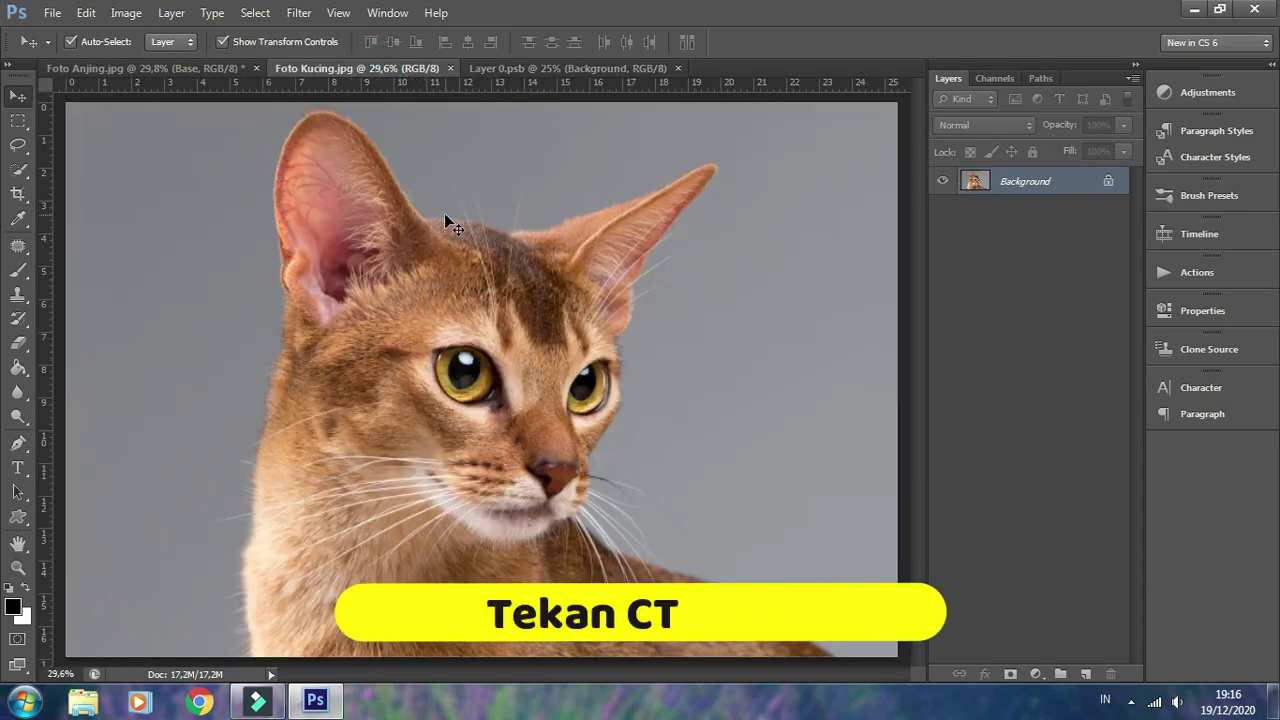
pyautogui.hotkey('ctrl', 'j')
pyautogui.moveTo(484, 201)
pyautogui.mouseDown()
pyautogui.moveTo(592, 55)
pyautogui.moveTo(543, 245)
pyautogui.mouseUp()
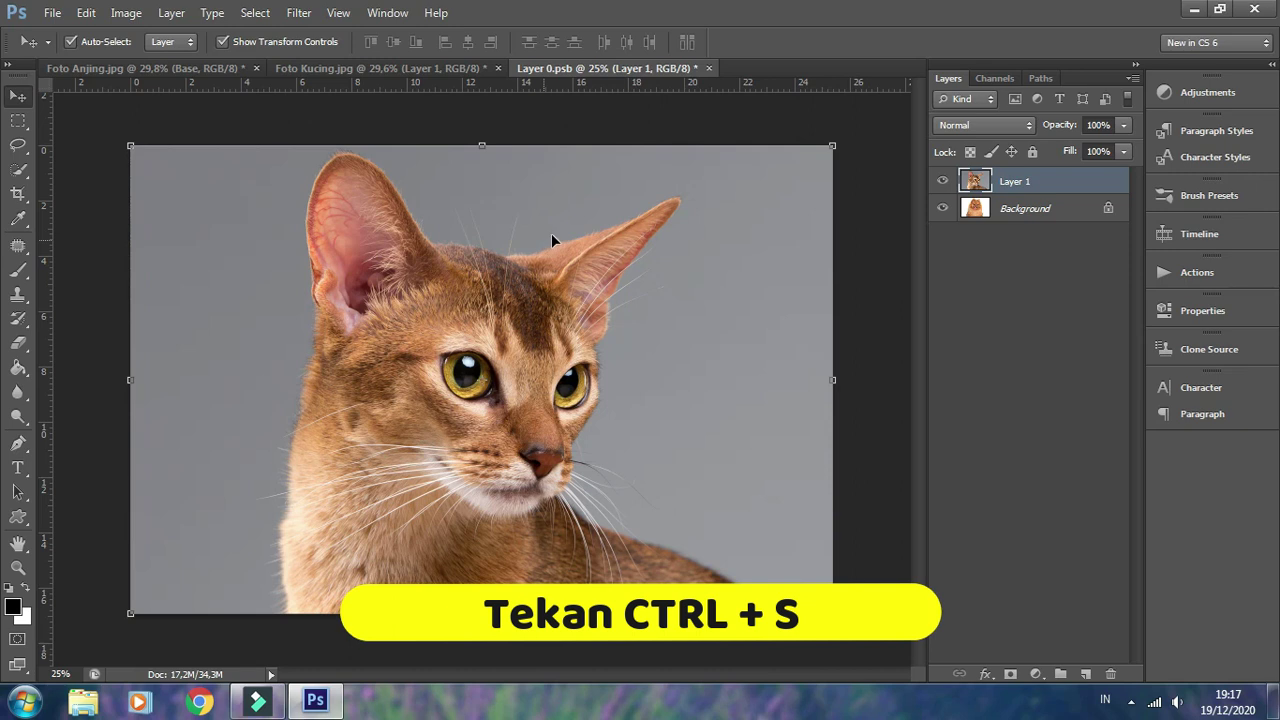
pyautogui.hotkey('ctrl', 's')
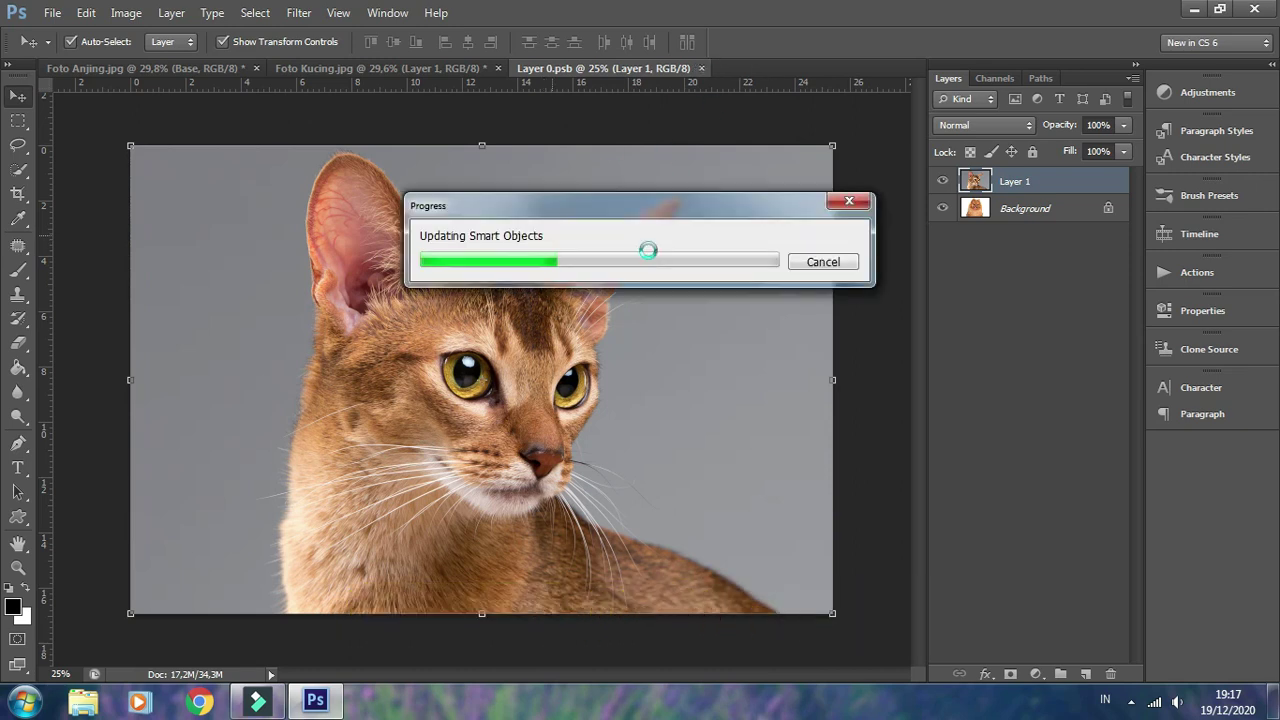
pyautogui.click(165, 68)
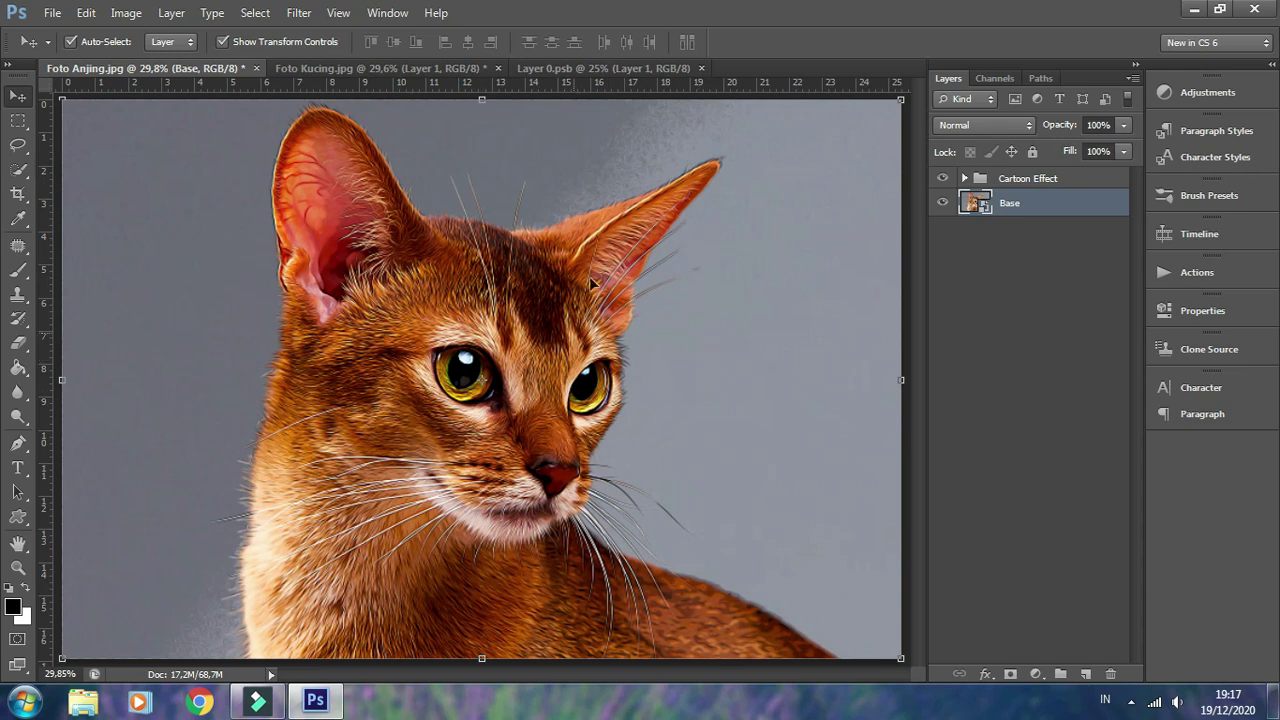
pyautogui.click(943, 179)
pyautogui.click(943, 179)
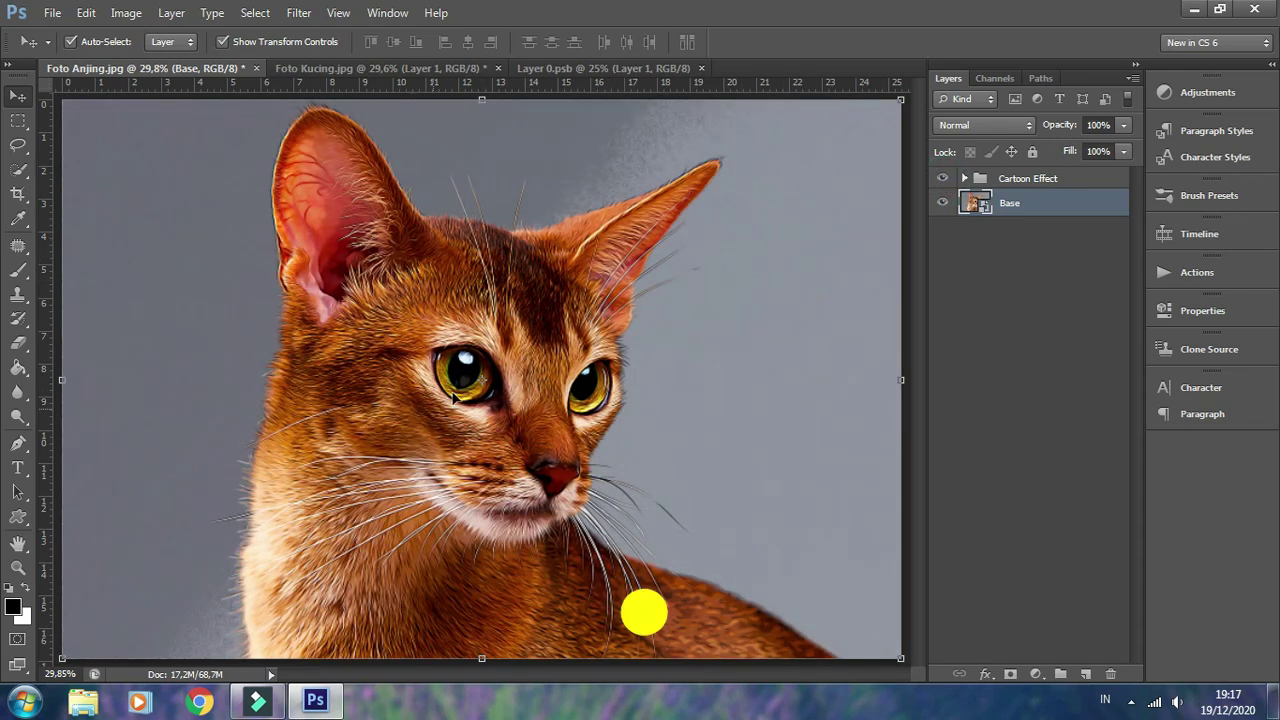
pyautogui.scroll(2, 459, 390)
pyautogui.scroll(2, 459, 390)
pyautogui.scroll(1, 480, 380)
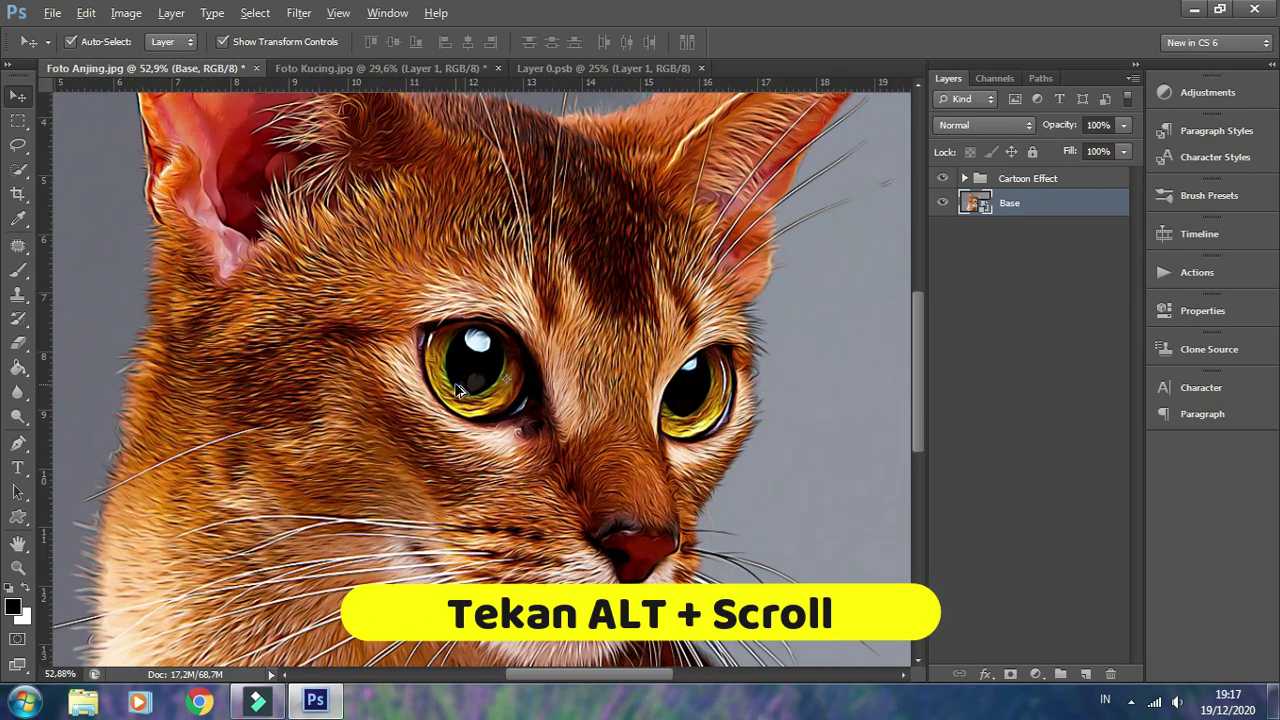
pyautogui.scroll(1, 505, 372)
pyautogui.scroll(1, 510, 370)
pyautogui.scroll(-1, 678, 296)
pyautogui.scroll(-1, 678, 296)
pyautogui.scroll(-1, 678, 296)
pyautogui.scroll(-1, 742, 243)
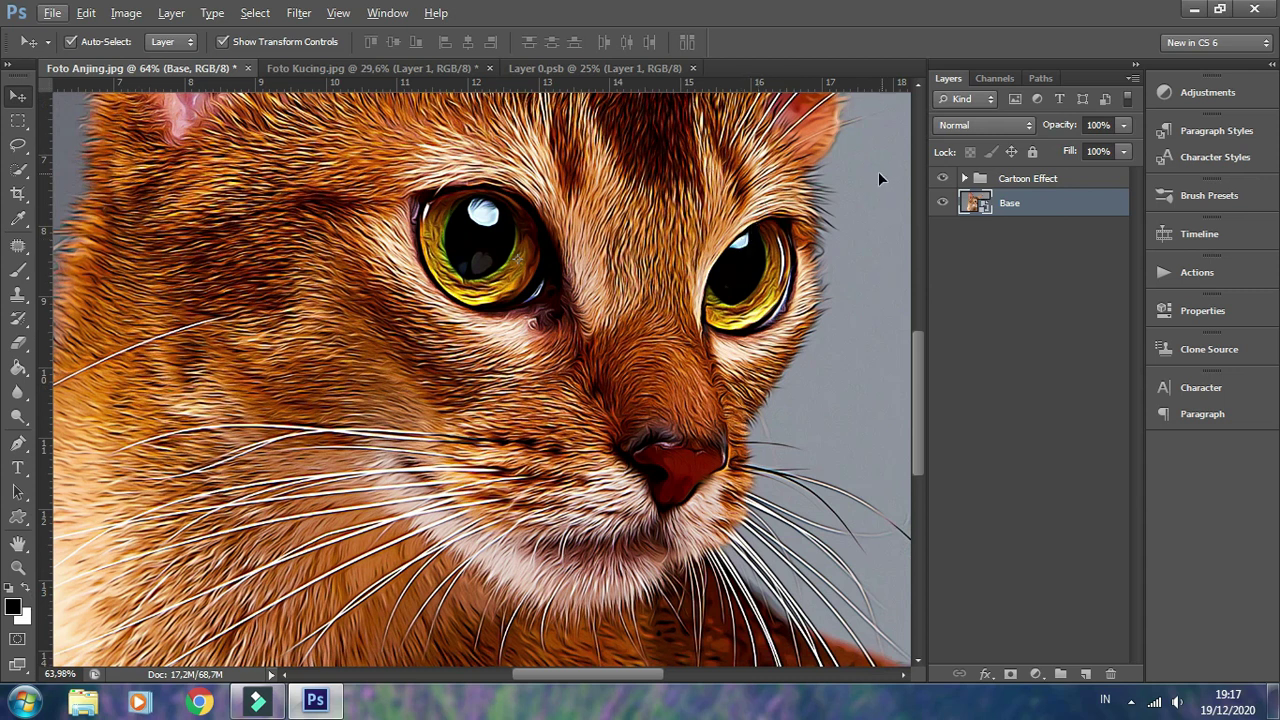
pyautogui.click(944, 178)
pyautogui.click(945, 178)
pyautogui.click(944, 178)
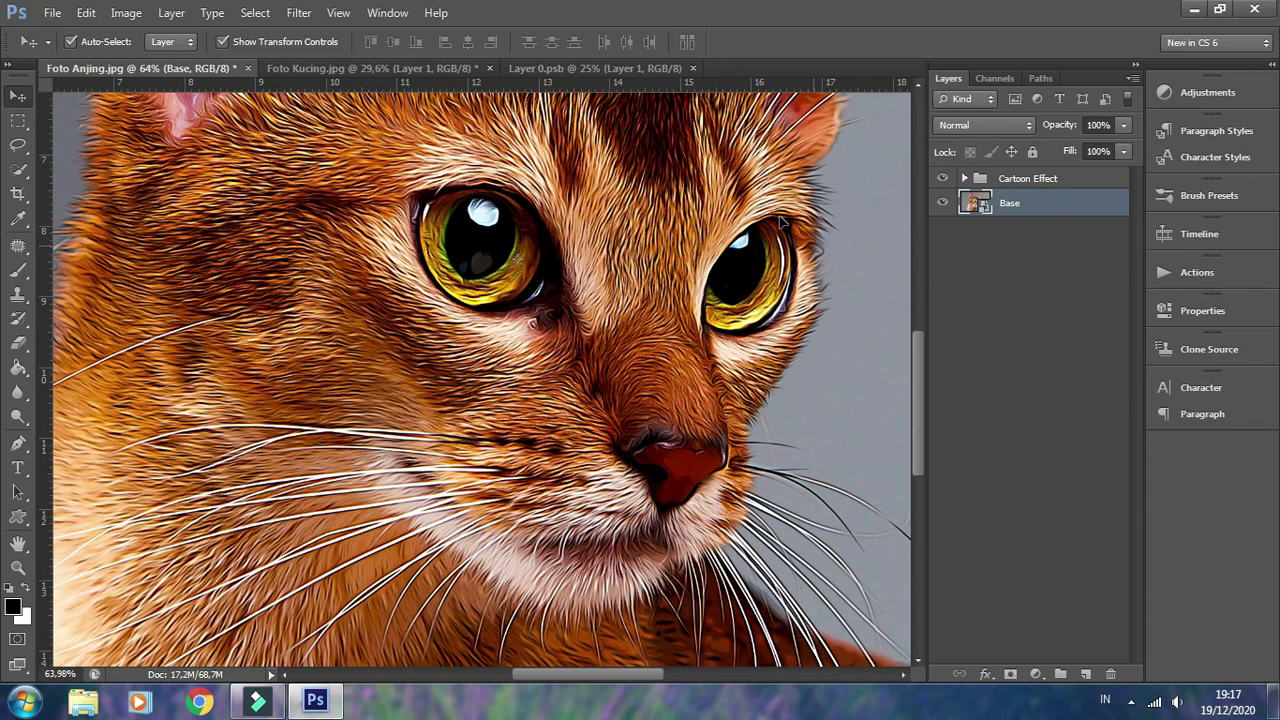